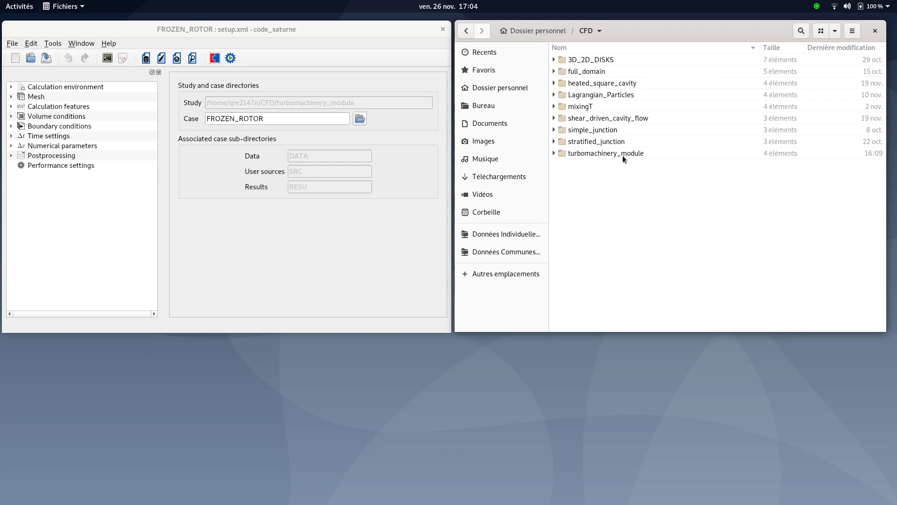
Expand turbomachinery_module, then briefly expand MESH to view its two .msh files.
click(554, 153)
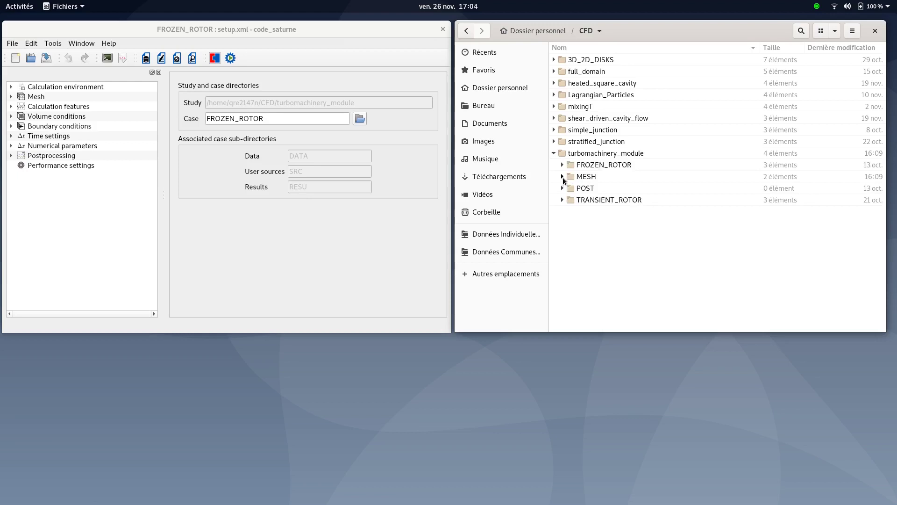
click(562, 176)
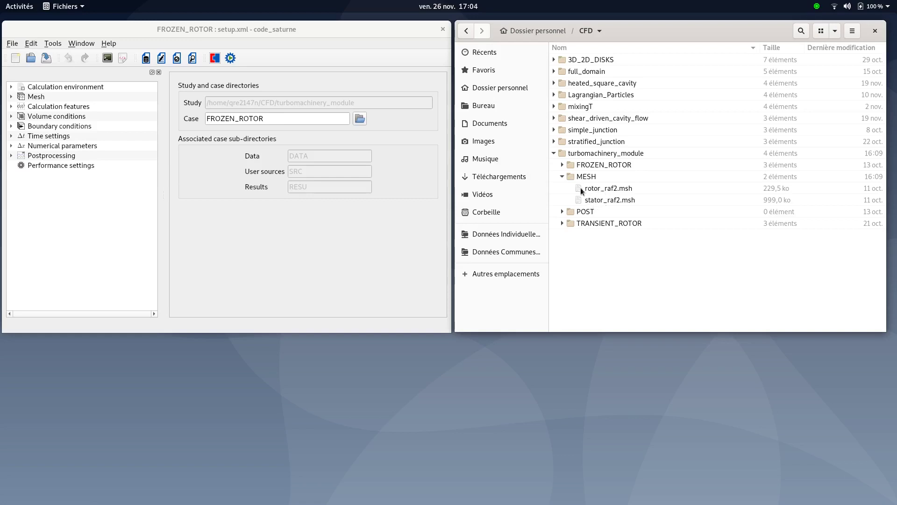
click(563, 176)
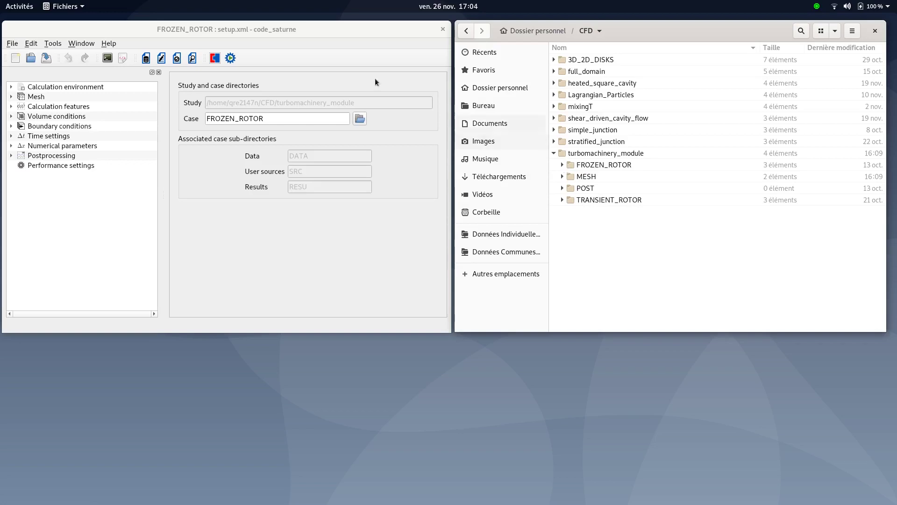
Bring the code_saturne case window forward, enlarge and centre it, moving other windows aside.
click(305, 30)
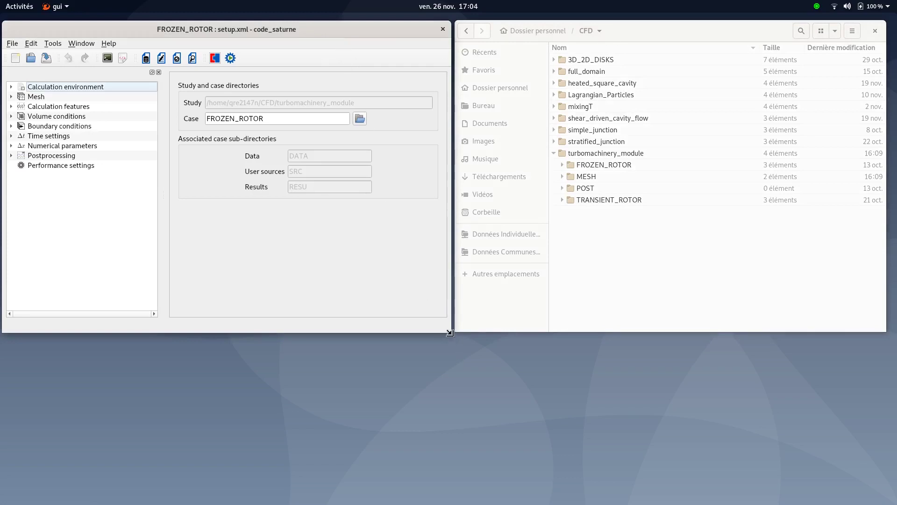
drag(450, 332, 583, 396)
drag(717, 30, 468, 64)
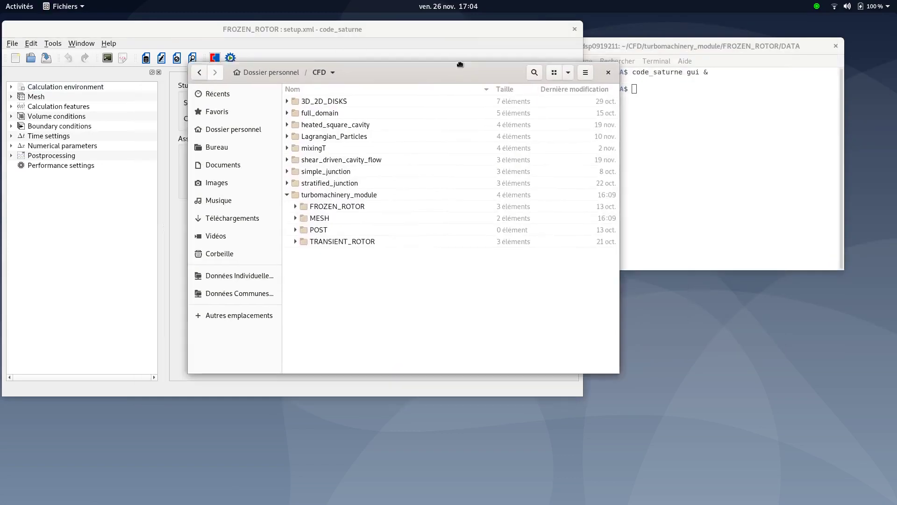
drag(384, 32, 541, 35)
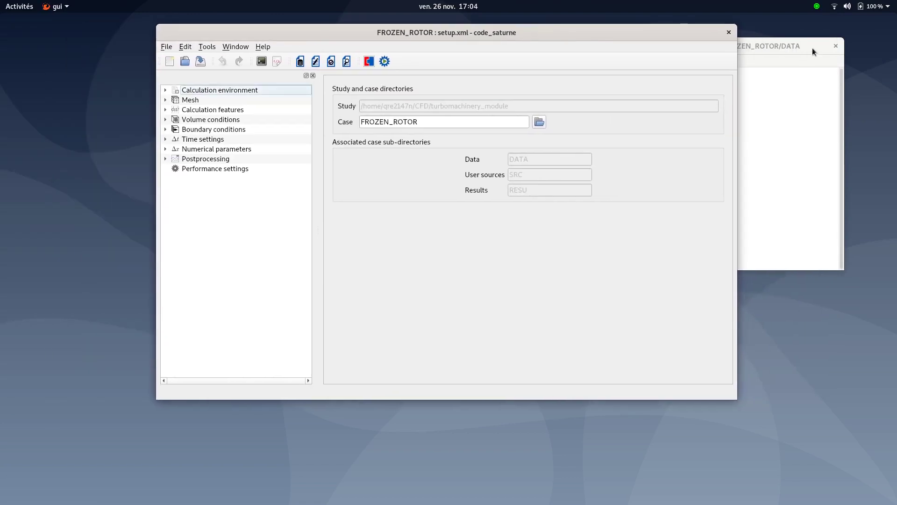
drag(813, 48, 565, 87)
click(534, 34)
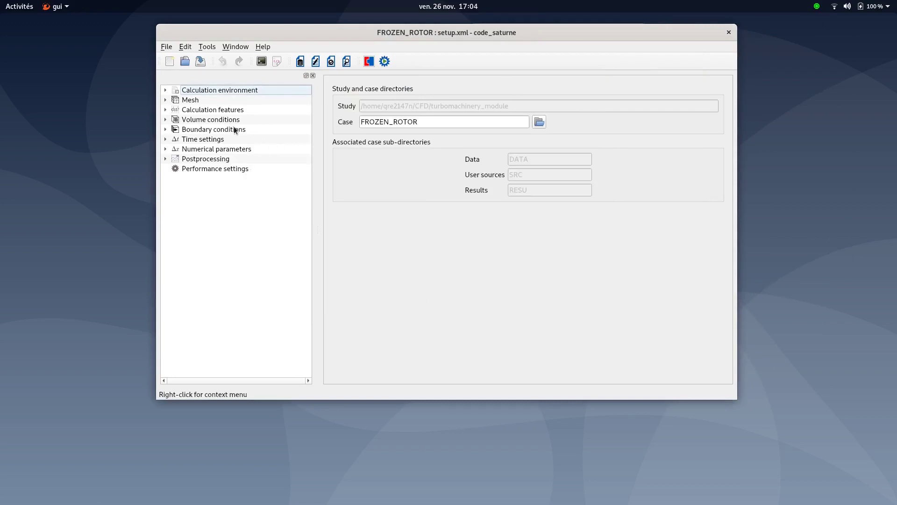
Review Mesh input and the boundary zones Walls, 2D-sym, Inlet and Outlet.
click(197, 100)
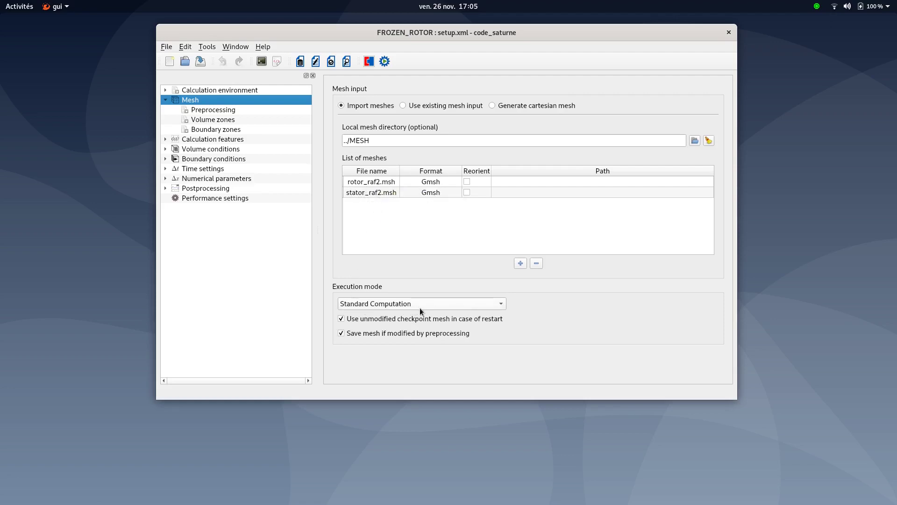
click(220, 130)
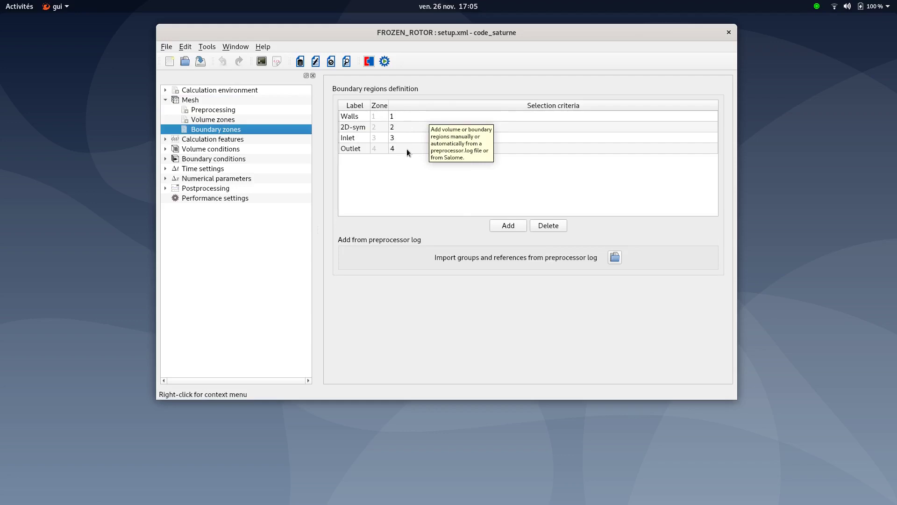
click(165, 100)
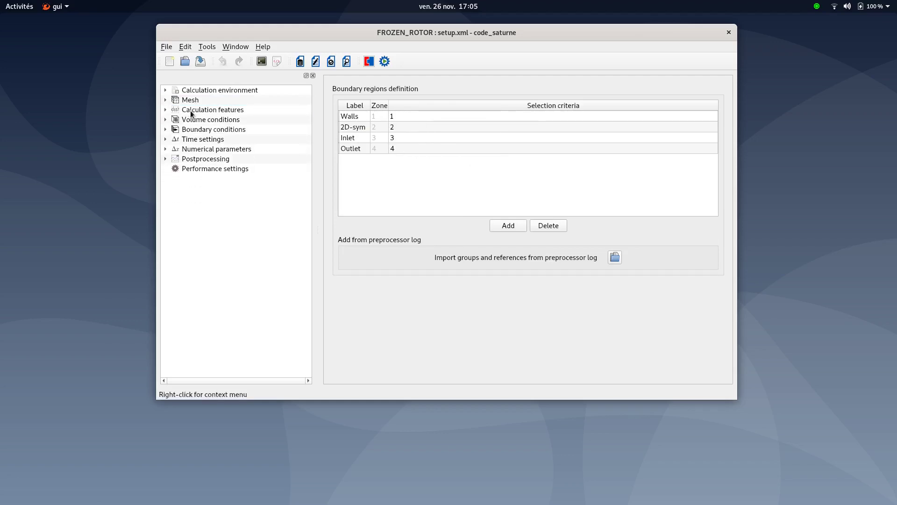
Open Calculation features and confirm the turbomachinery model stays on Frozen rotor model.
double_click(192, 110)
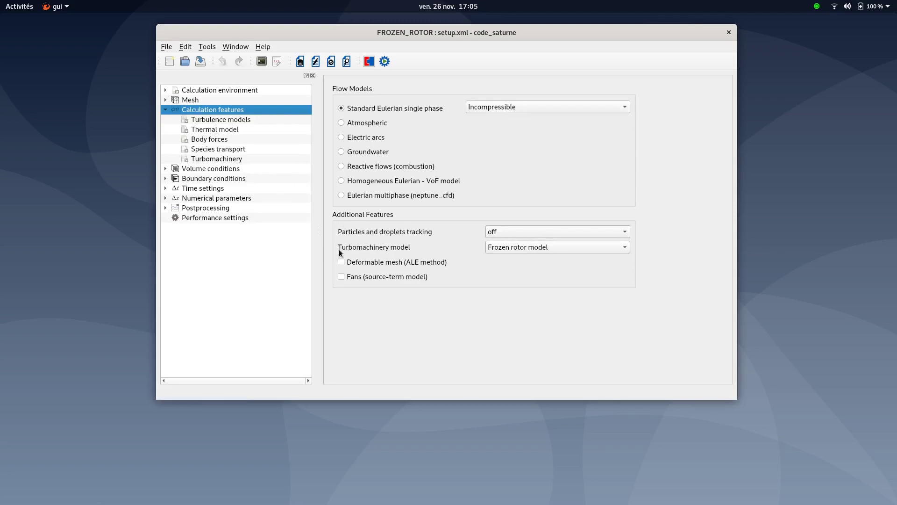
click(504, 249)
Step through the Turbulence, Thermal, Body forces and Species pages, ending on Turbomachinery.
click(203, 123)
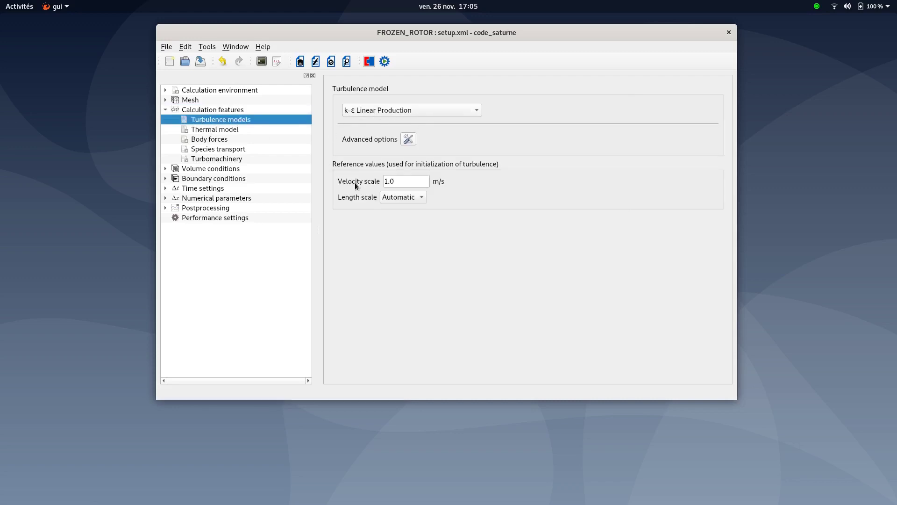
click(224, 132)
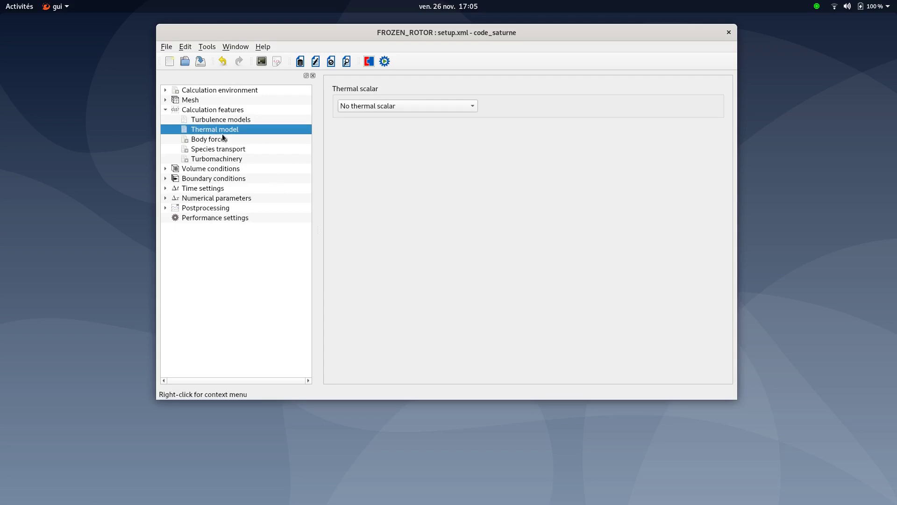
click(198, 141)
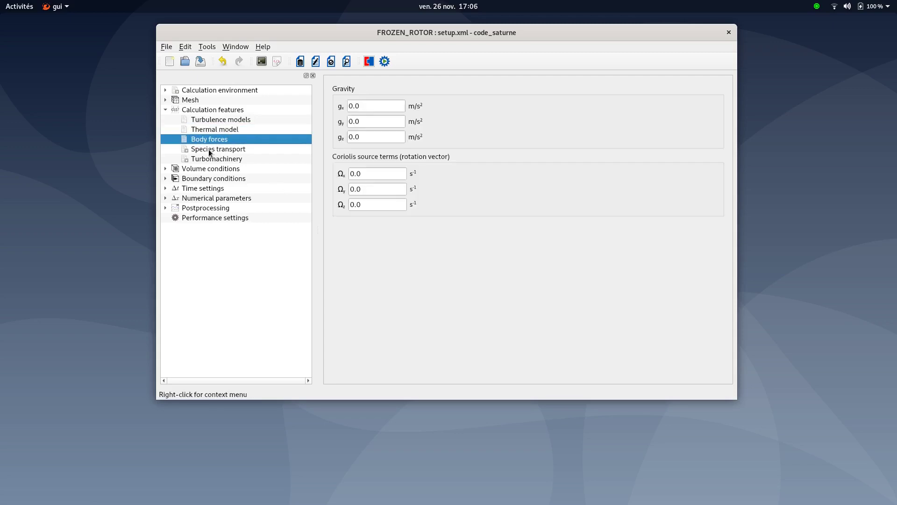
click(201, 149)
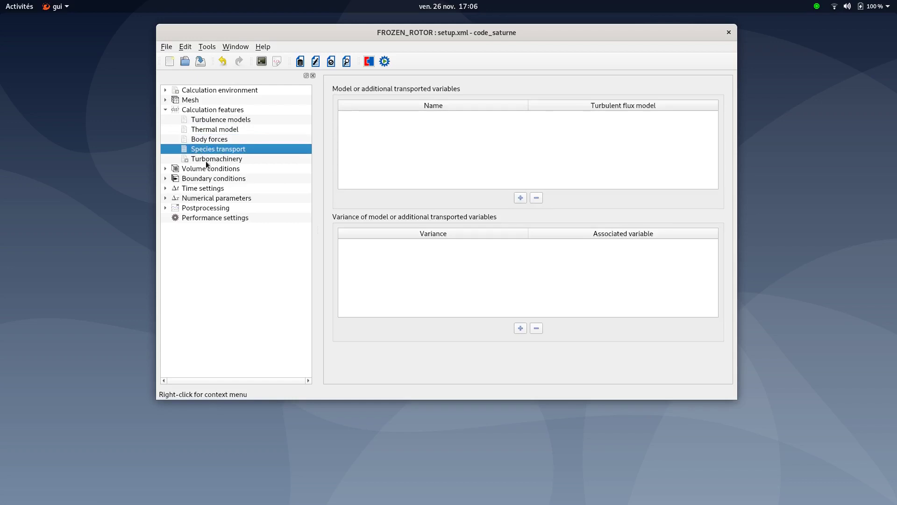
click(206, 161)
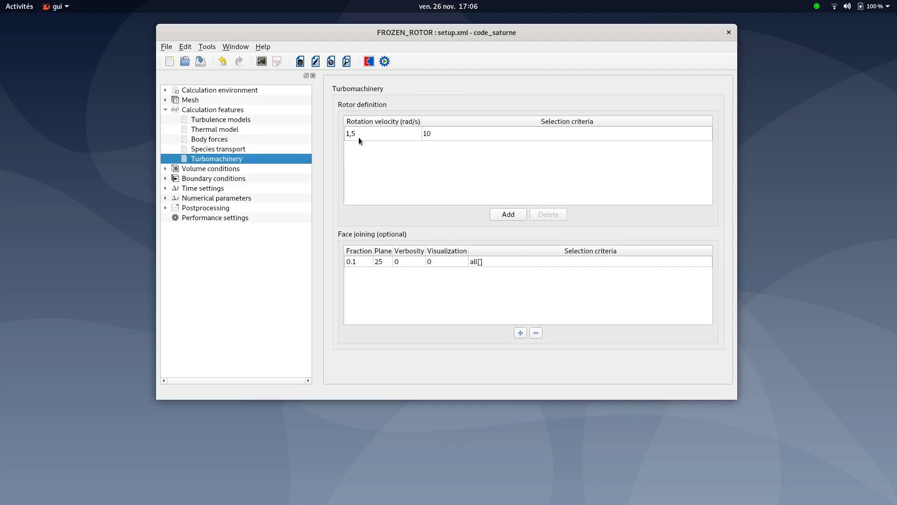
Select the rotor to show axis (0, 0, 1) through (0, 0, 0), then inspect face joining.
click(398, 135)
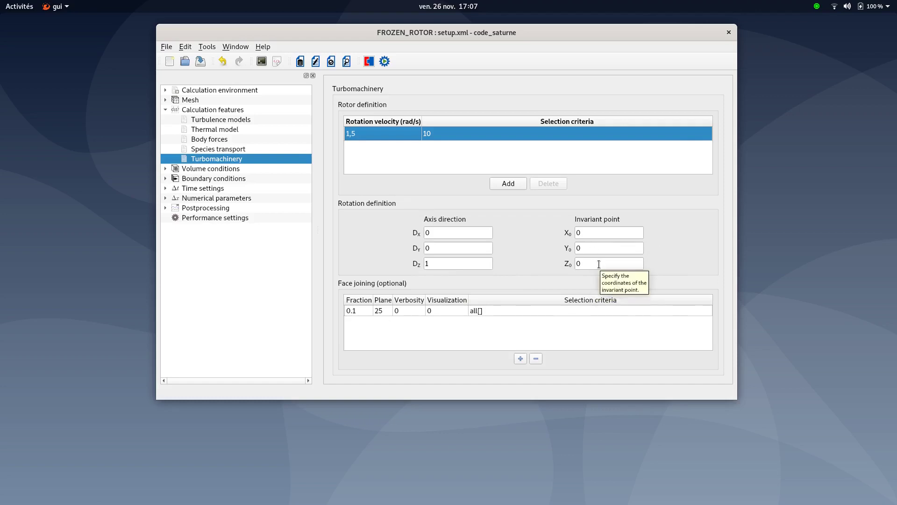
click(536, 311)
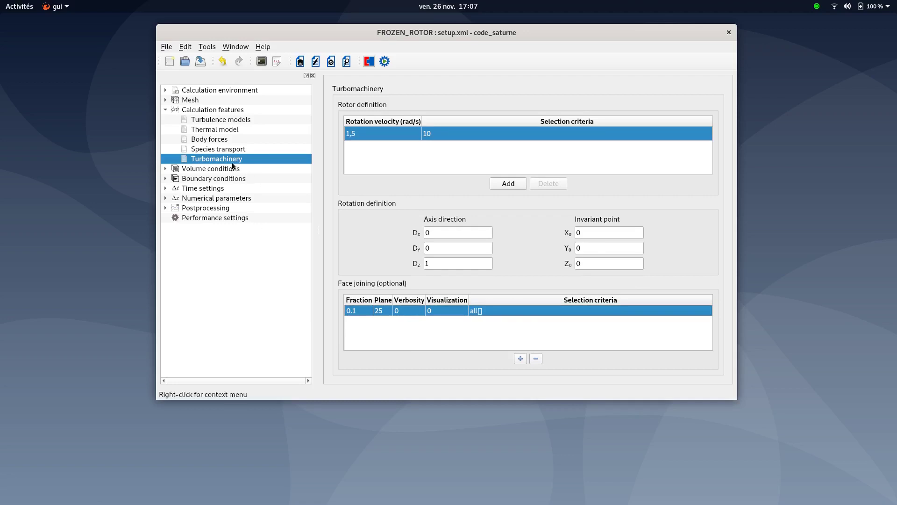
For all_cells, check the velocity initialization, then view density 1000 kg/m³ and viscosity 0.001 Pa.s.
click(166, 109)
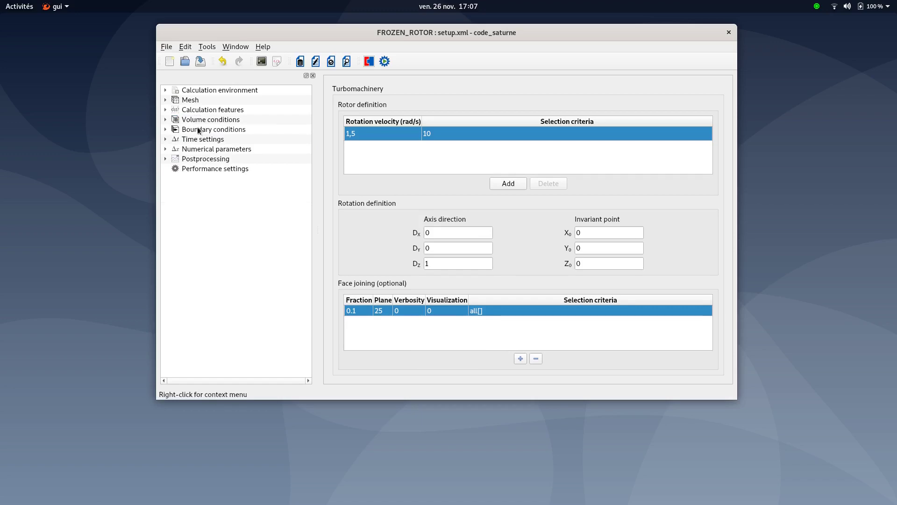
click(199, 123)
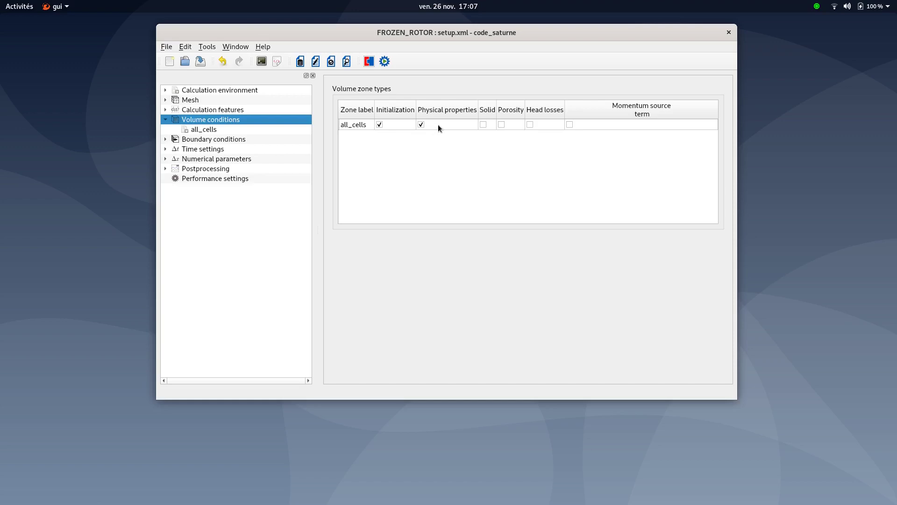
click(205, 130)
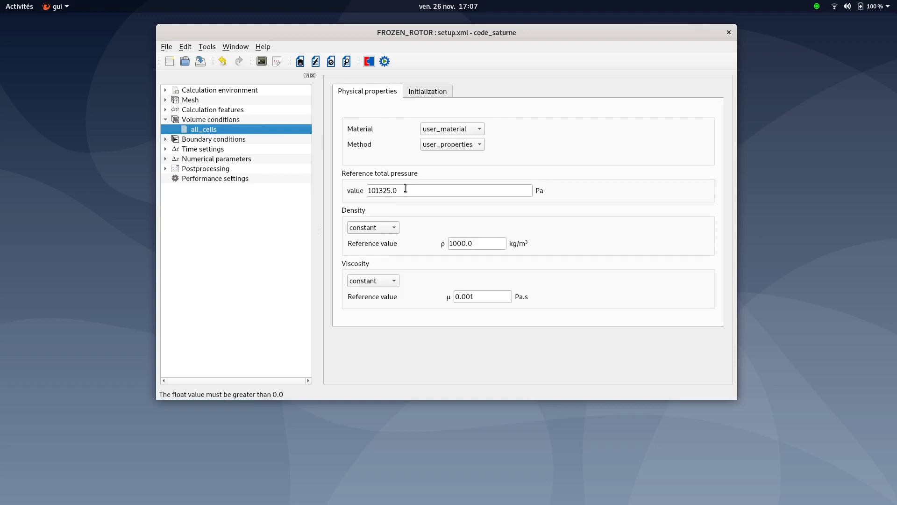
click(428, 92)
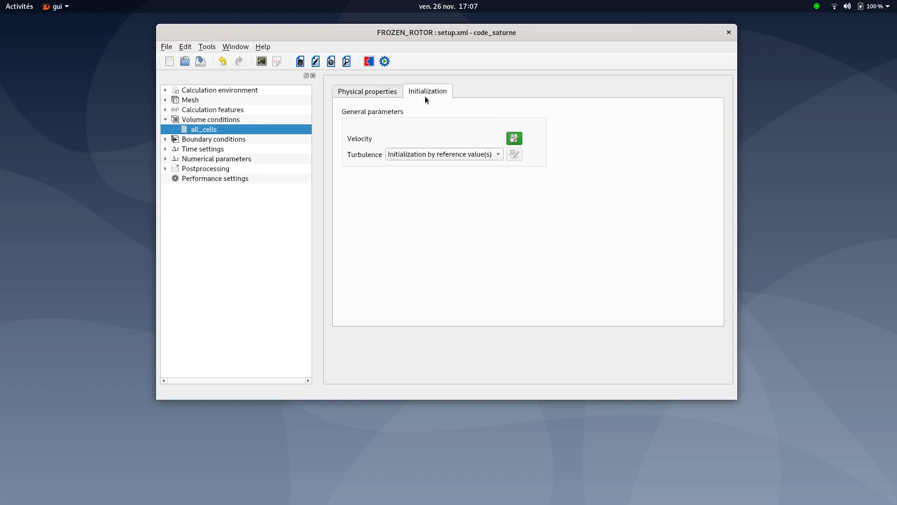
click(515, 139)
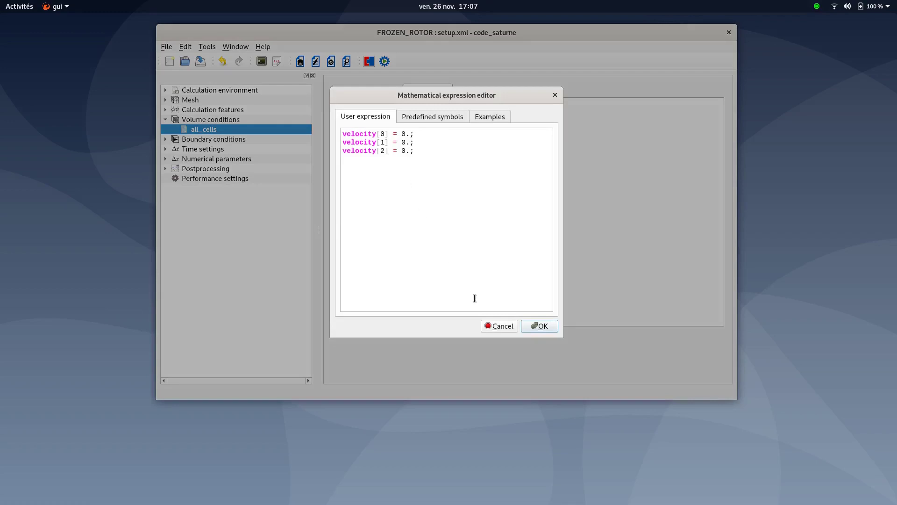
click(542, 328)
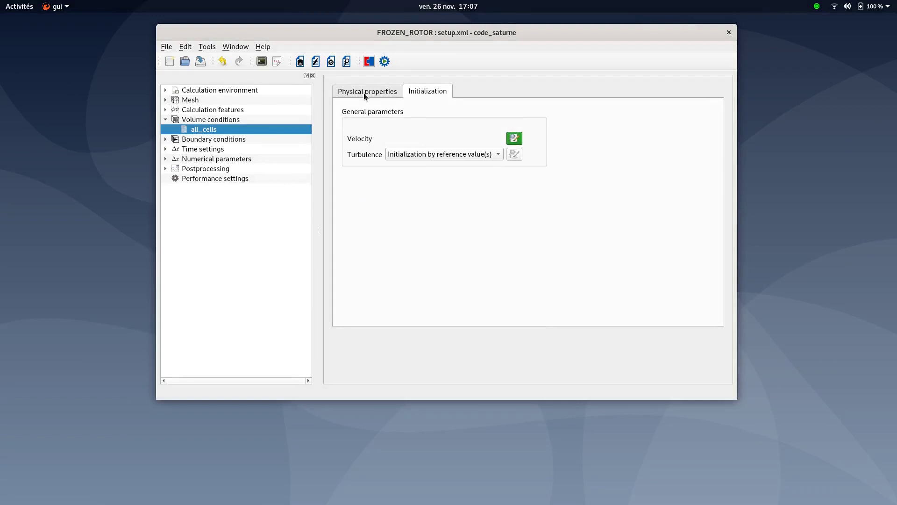
click(364, 93)
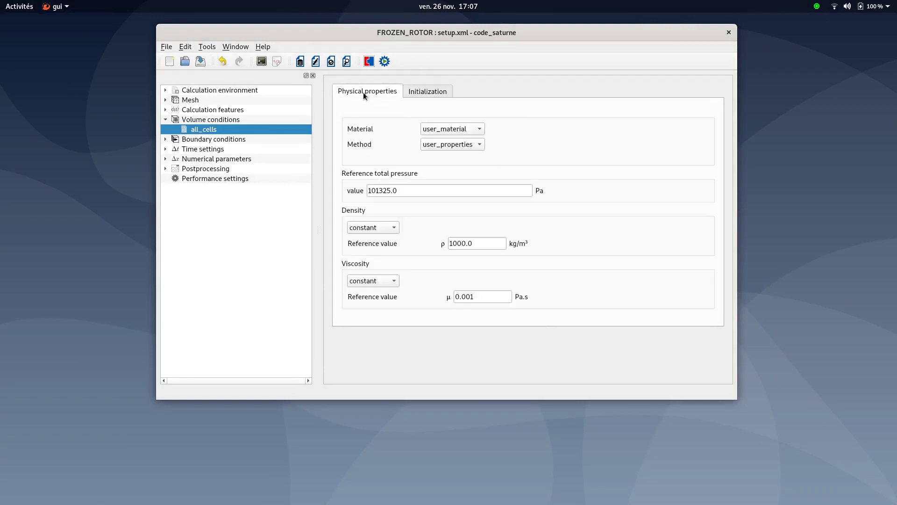
Save the case and check Walls, 2D-sym, Inlet (1.0 m/s along Y) and Outlet boundaries.
click(166, 120)
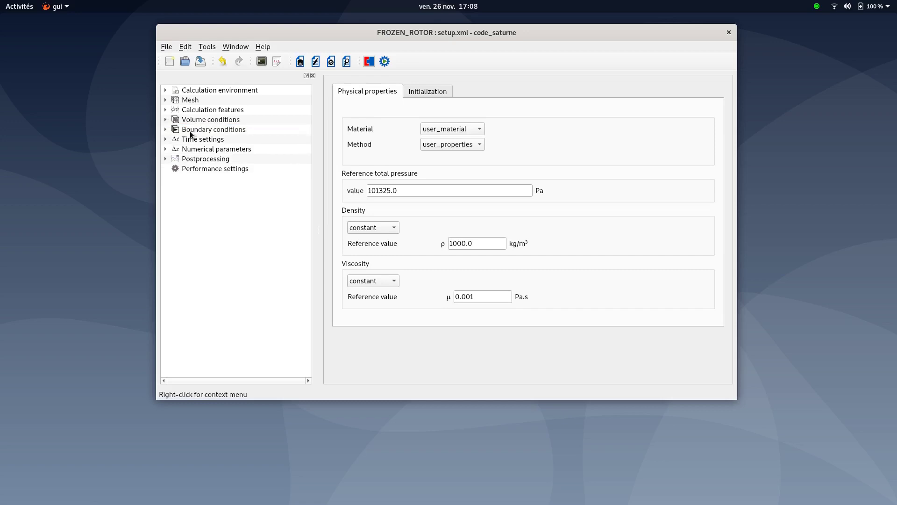
click(201, 61)
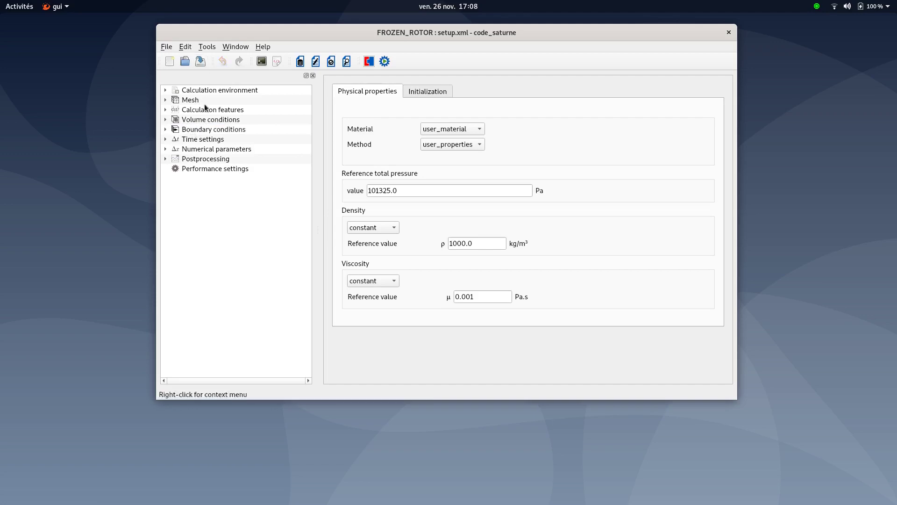
click(208, 133)
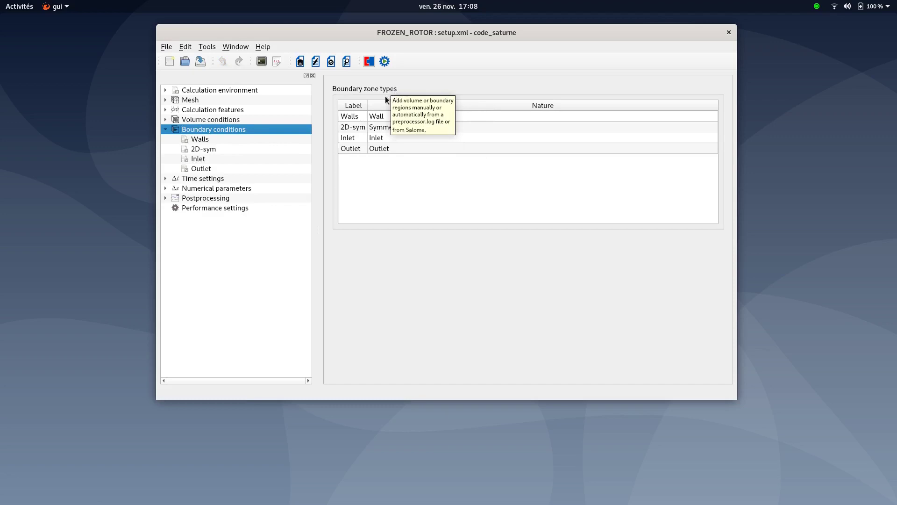
click(212, 140)
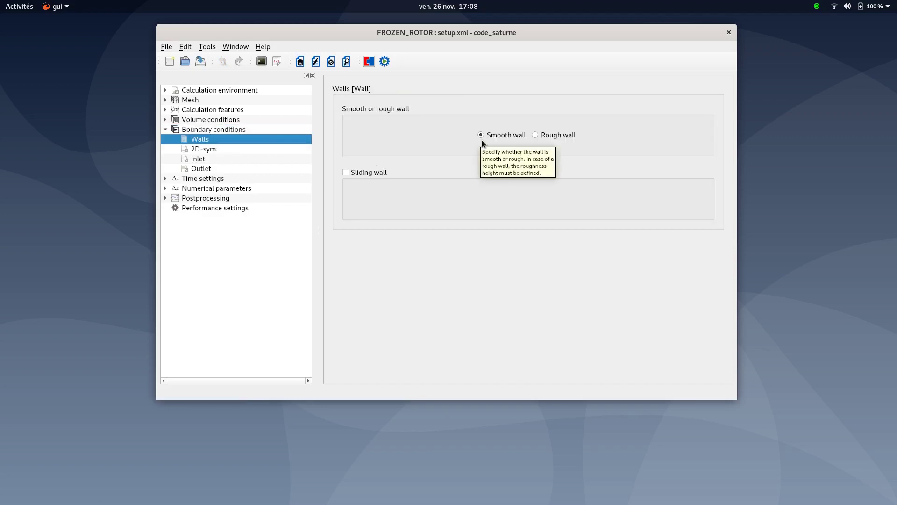
click(213, 149)
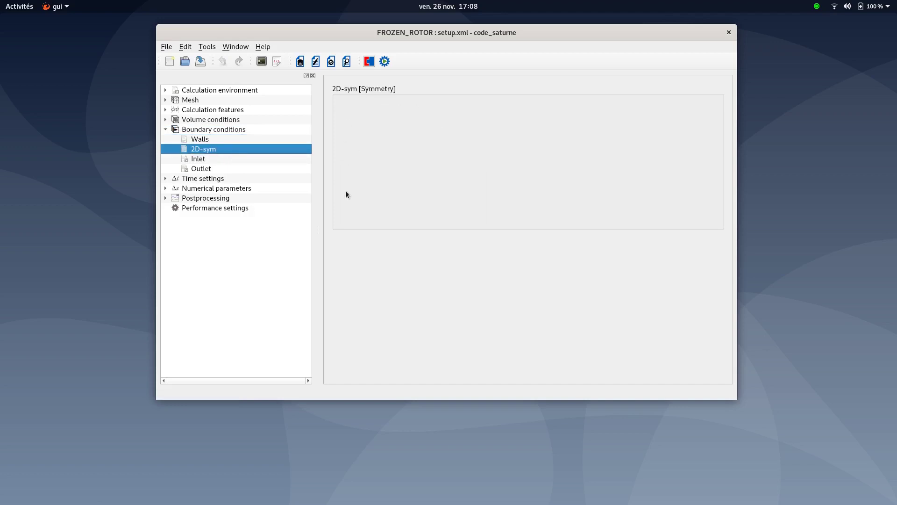
click(206, 160)
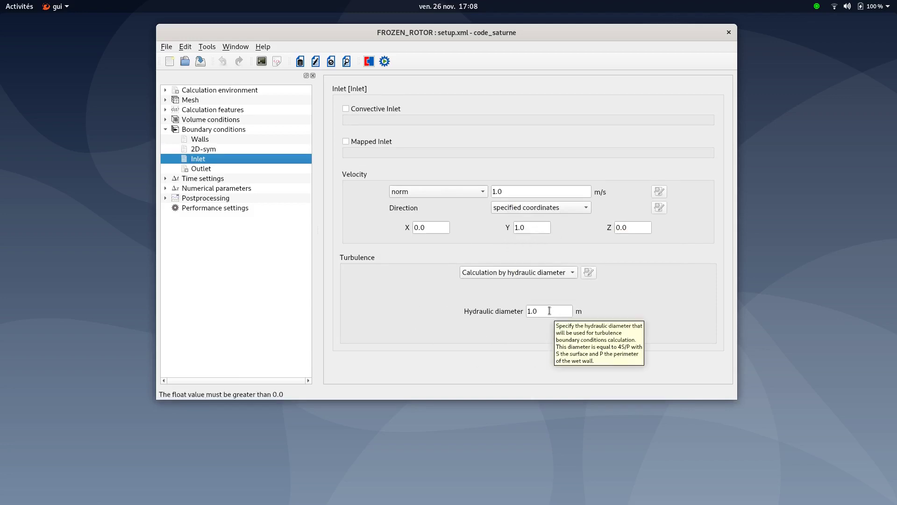
click(203, 169)
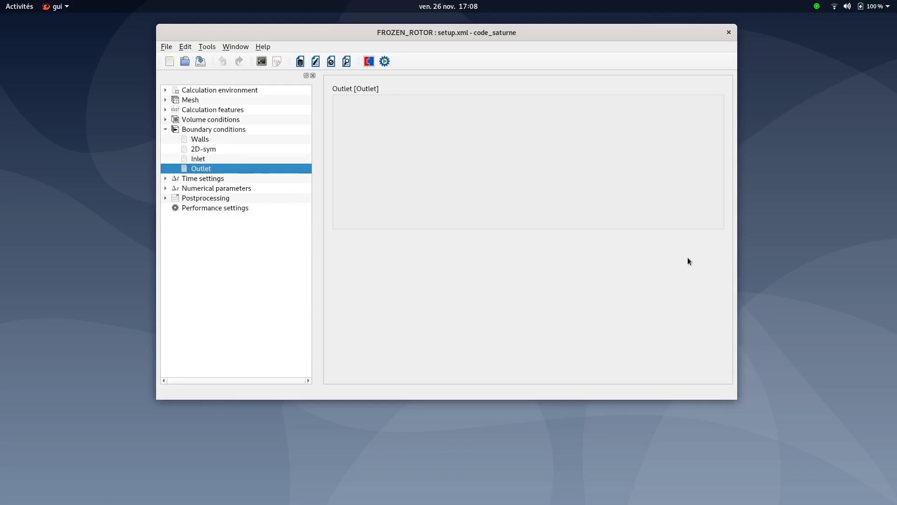
Check the time settings: 0.01 s time step and 10 s stop time.
click(166, 128)
click(198, 139)
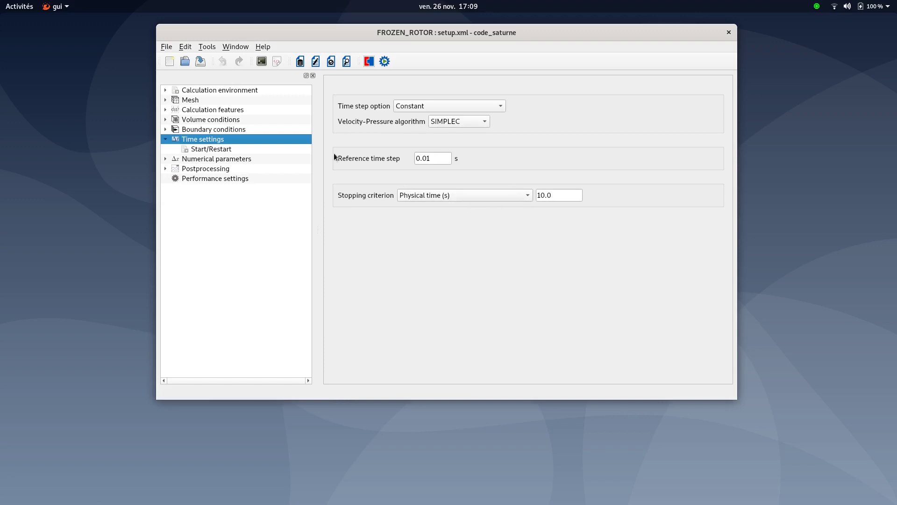
click(165, 139)
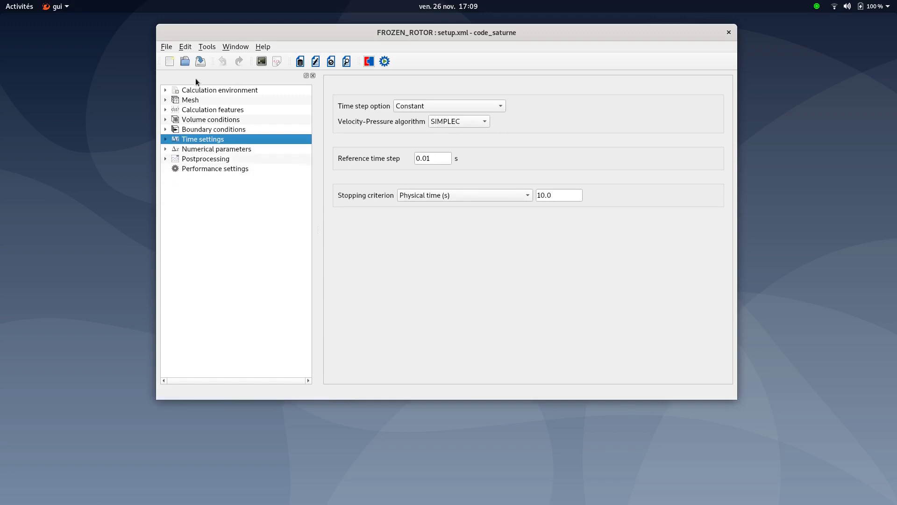
Review the equation parameters' Solver, Scheme and Clipping tabs for pressure, velocity, k and epsilon.
click(209, 154)
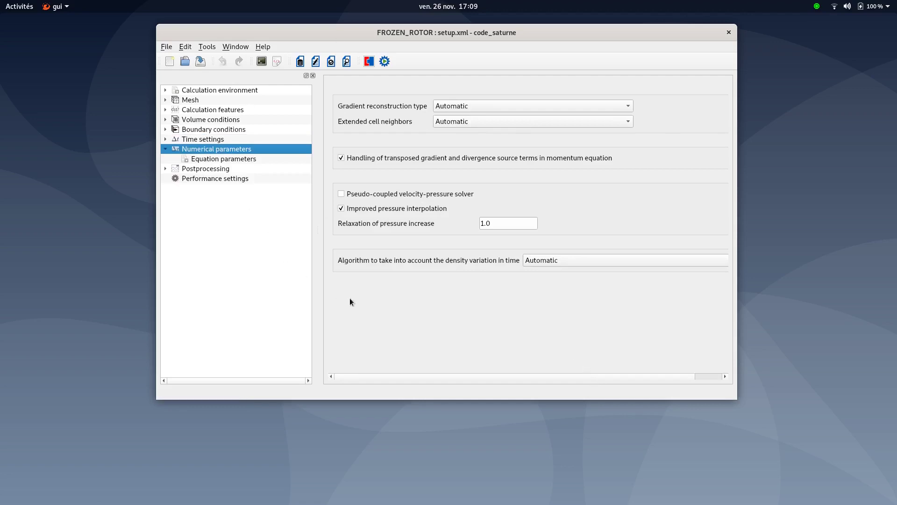
click(215, 158)
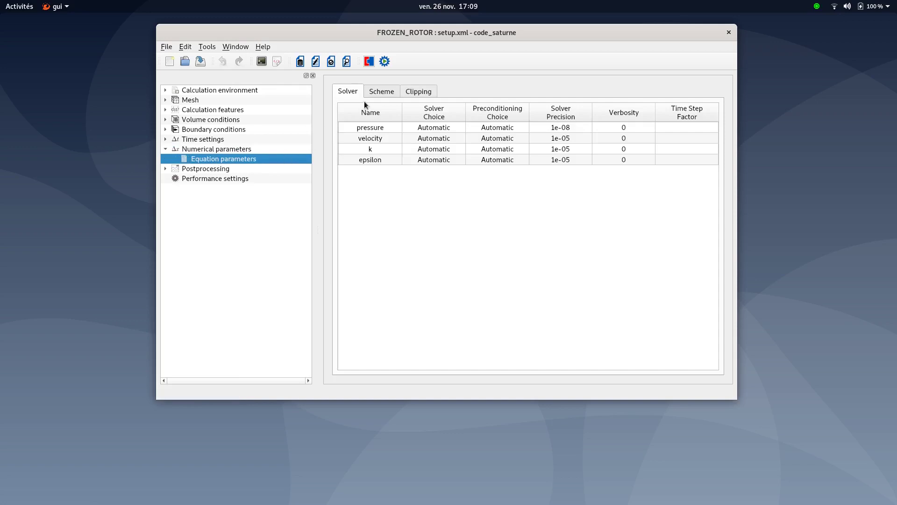
click(374, 93)
click(415, 93)
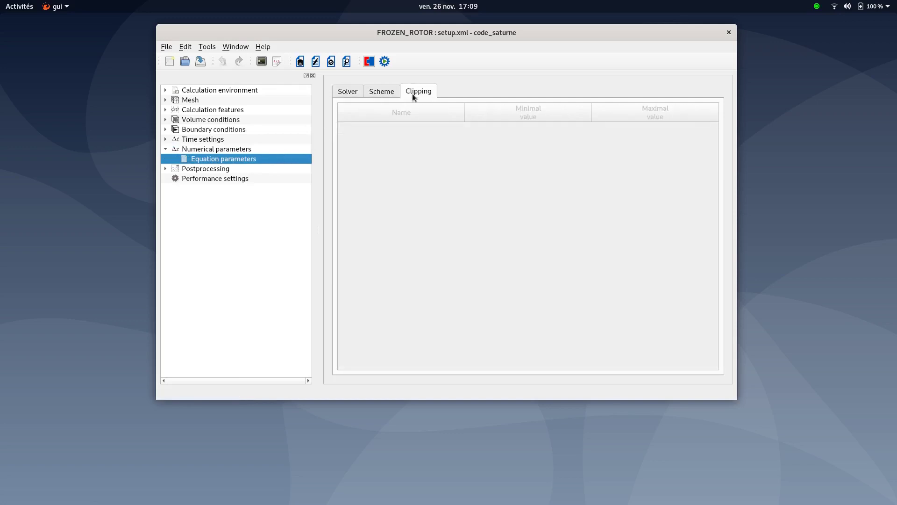
click(355, 96)
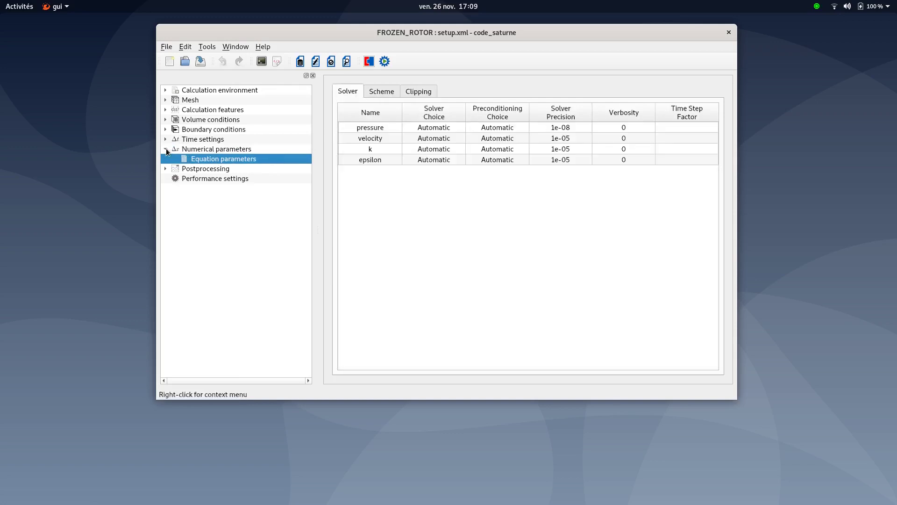
click(165, 150)
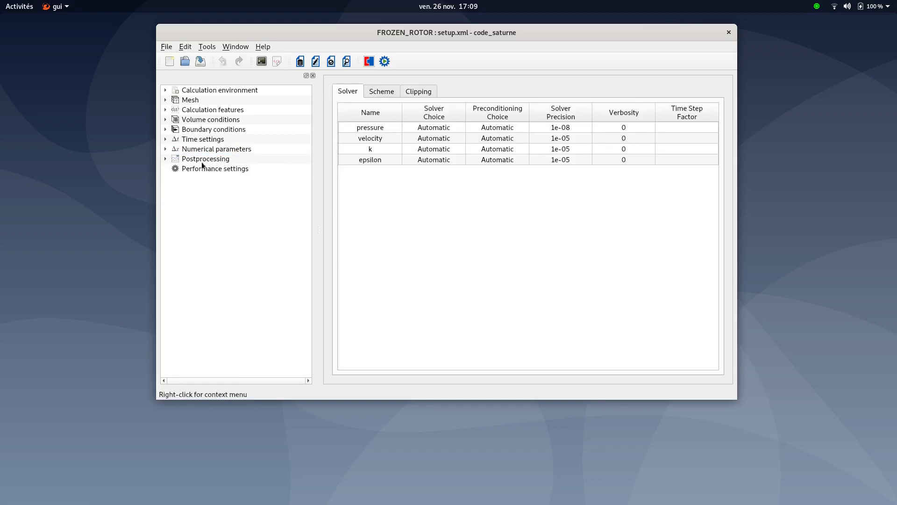
Select the EnSight results writer, writing every 0.05 s on a fixed mesh.
click(200, 163)
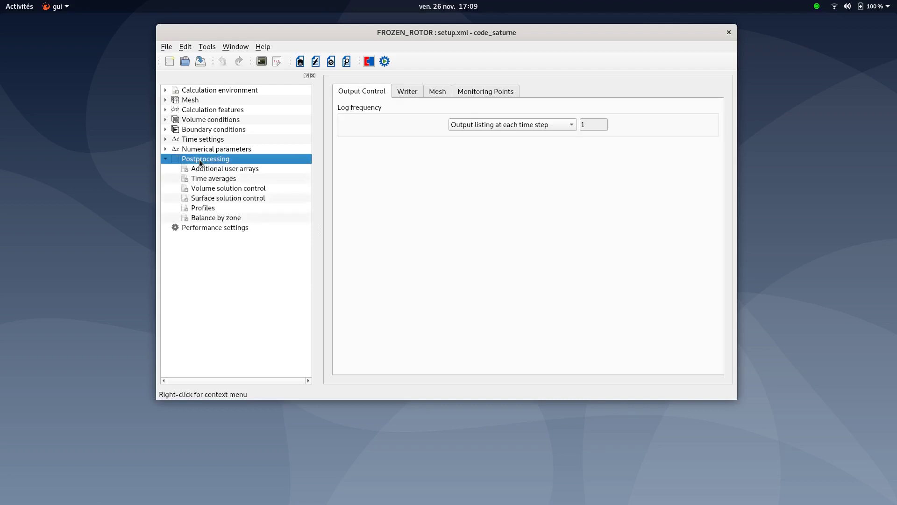
click(405, 96)
click(386, 120)
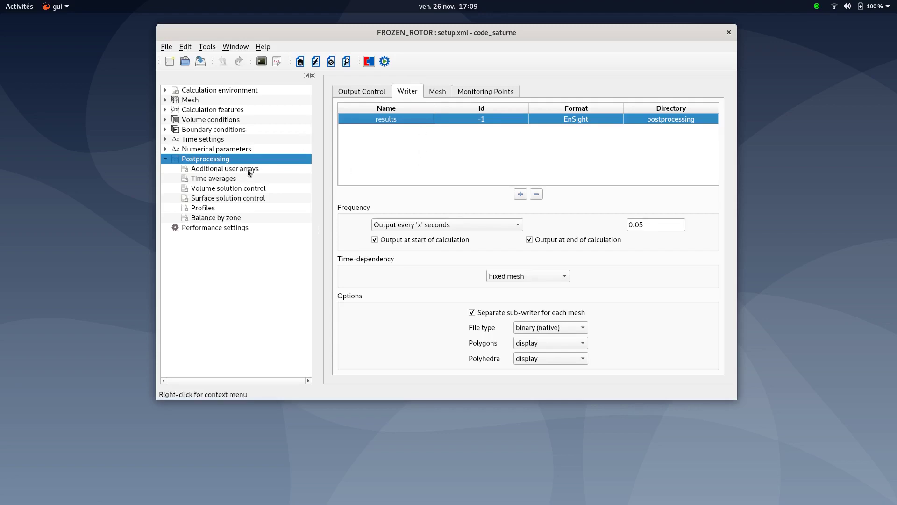
Check volume and surface output variables, including Stress and Yplus, then save the case.
click(229, 191)
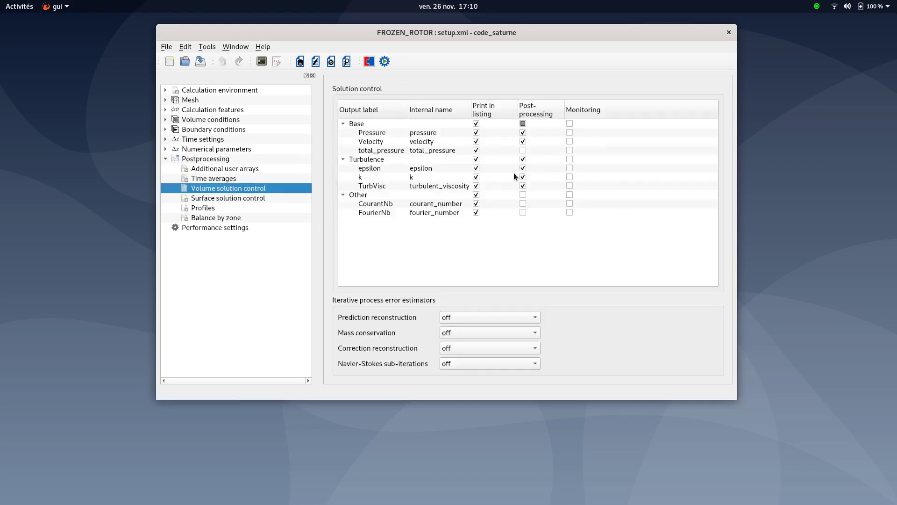
mouse_move(523, 157)
click(232, 199)
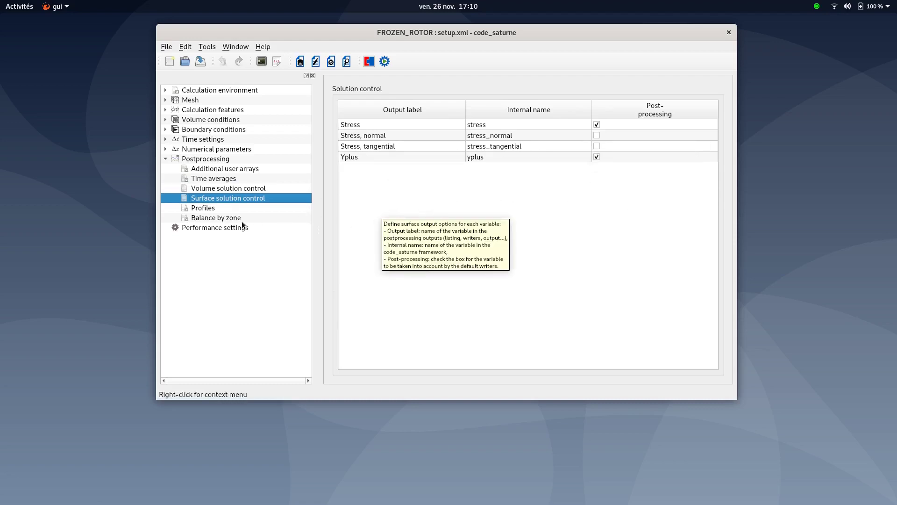
click(201, 63)
Start the frozen-rotor calculation on 4 processes with 2 threads per process.
click(386, 62)
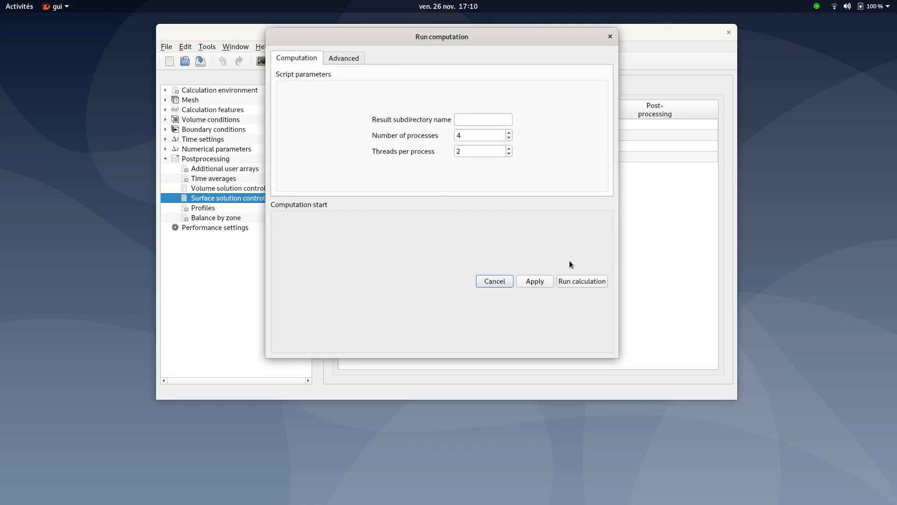
click(574, 280)
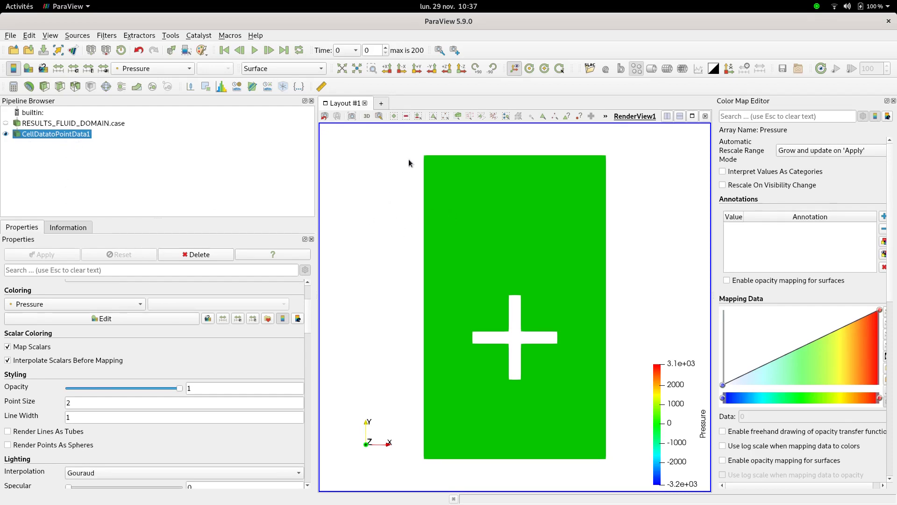
Play the pressure animation, step back through several frames, then end on the final step at time 10.
click(253, 51)
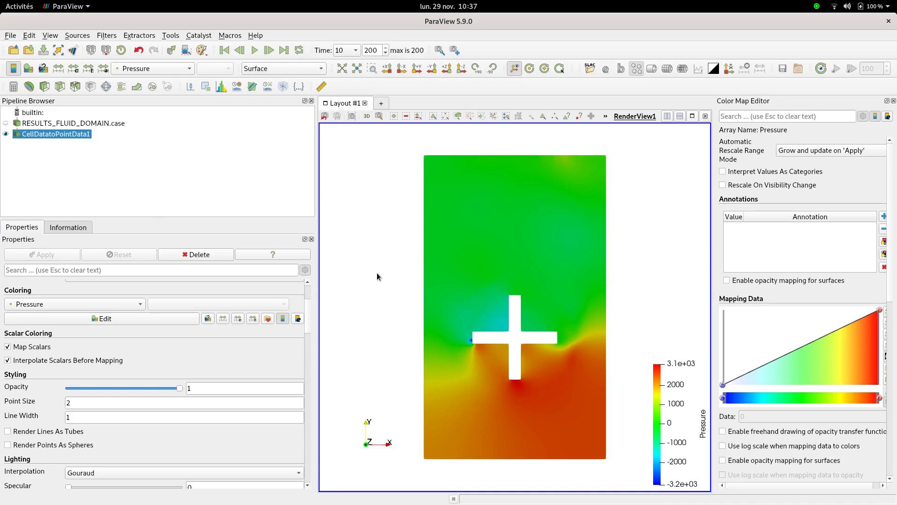
click(239, 52)
click(242, 53)
click(242, 53)
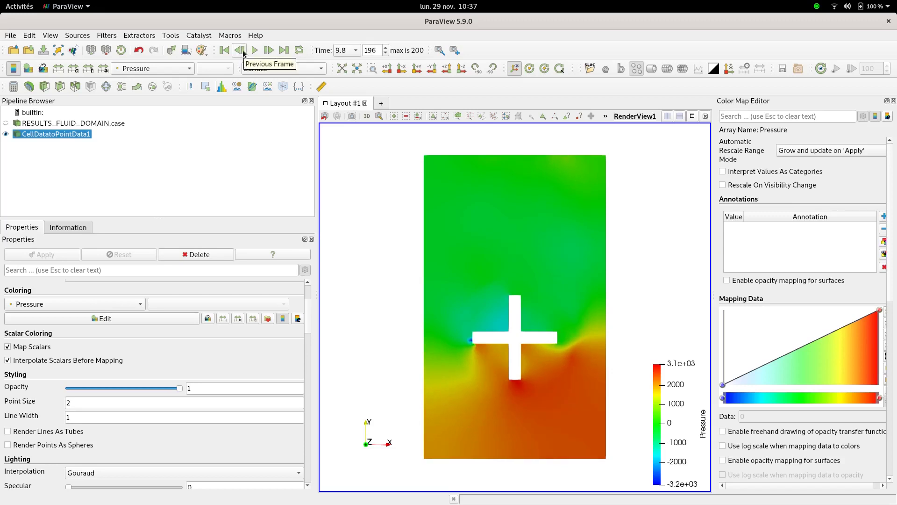
click(243, 54)
click(243, 53)
click(243, 53)
click(243, 53)
click(243, 53)
click(243, 54)
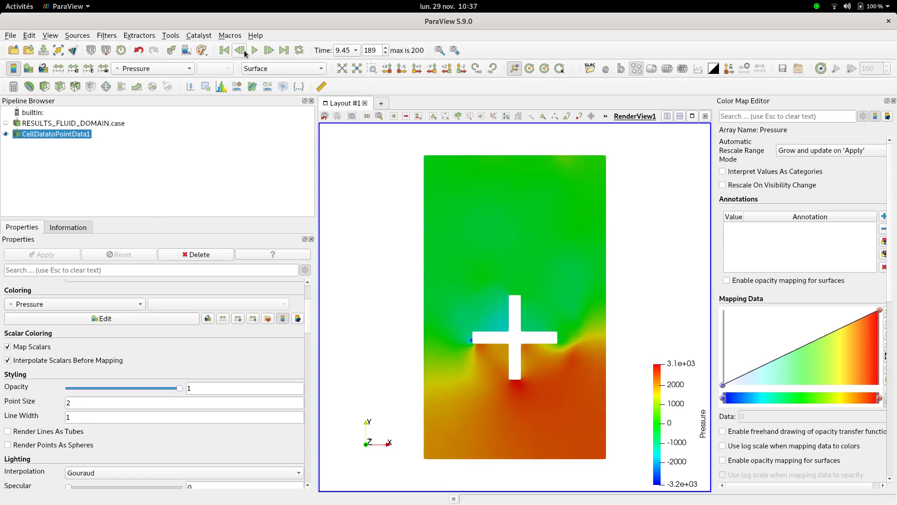
click(283, 54)
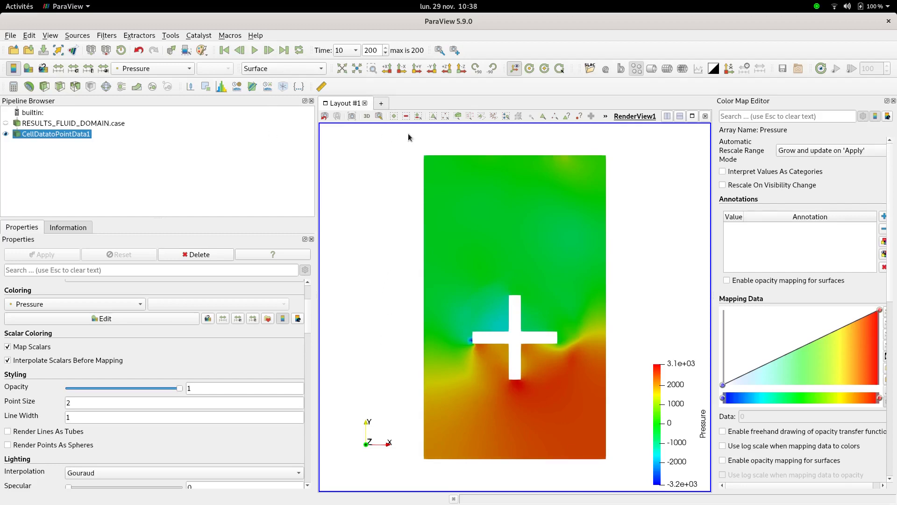
Colour the frozen-rotor surface by Velocity and replay the animation from the first time step.
click(157, 70)
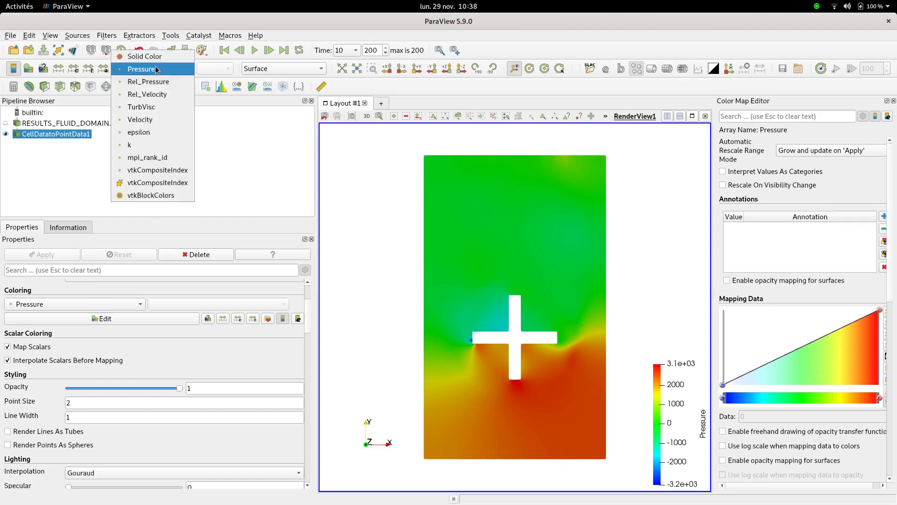
click(167, 119)
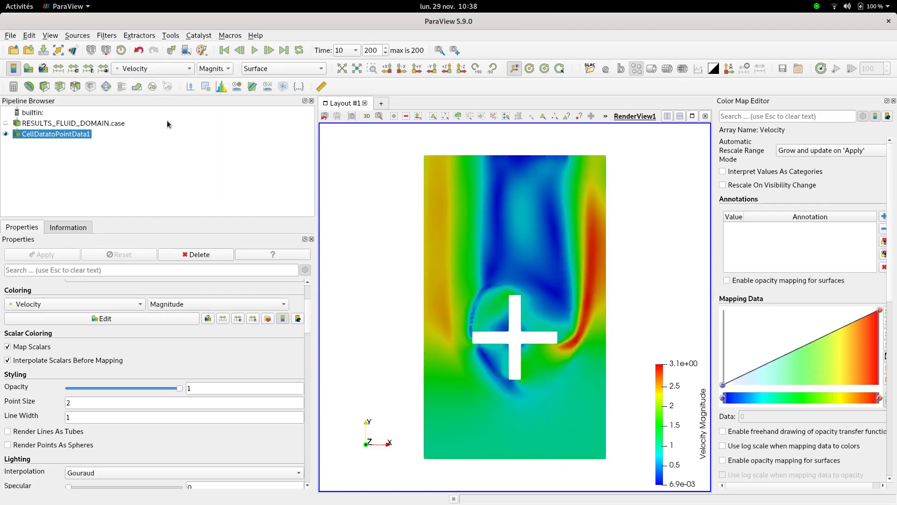
click(226, 53)
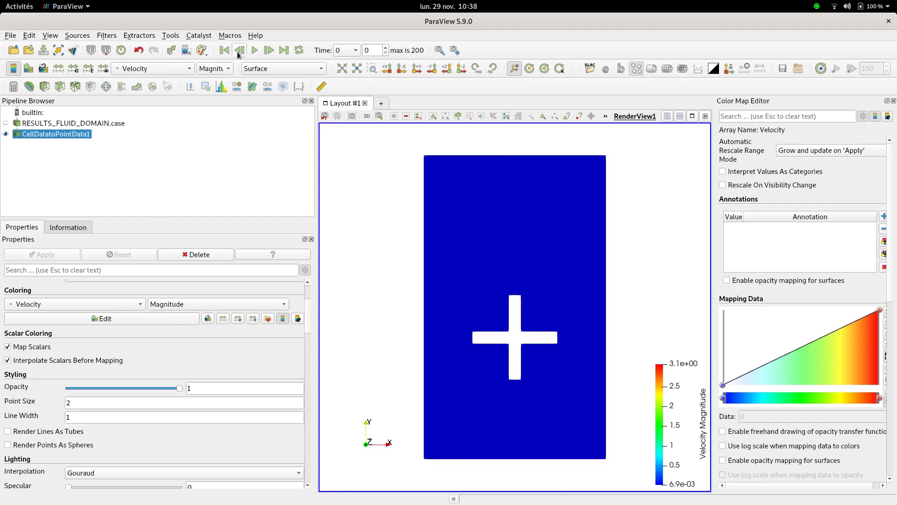
click(255, 50)
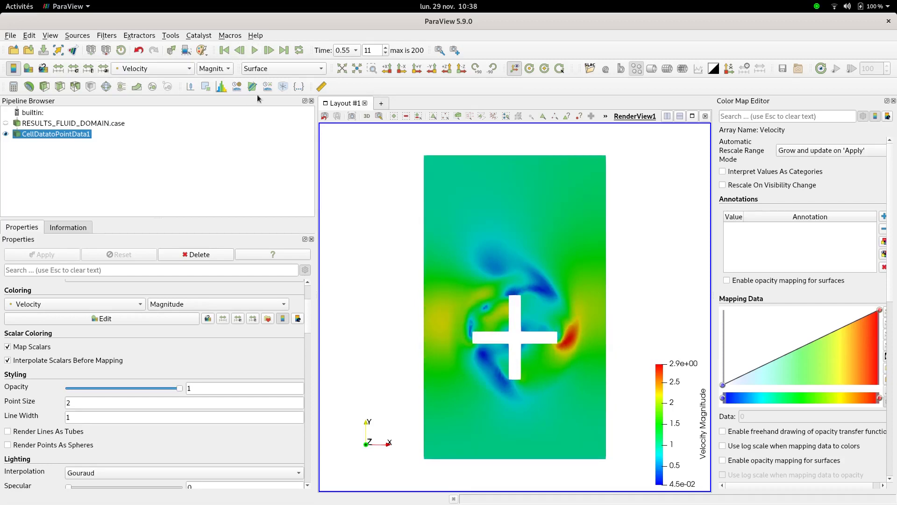
click(255, 50)
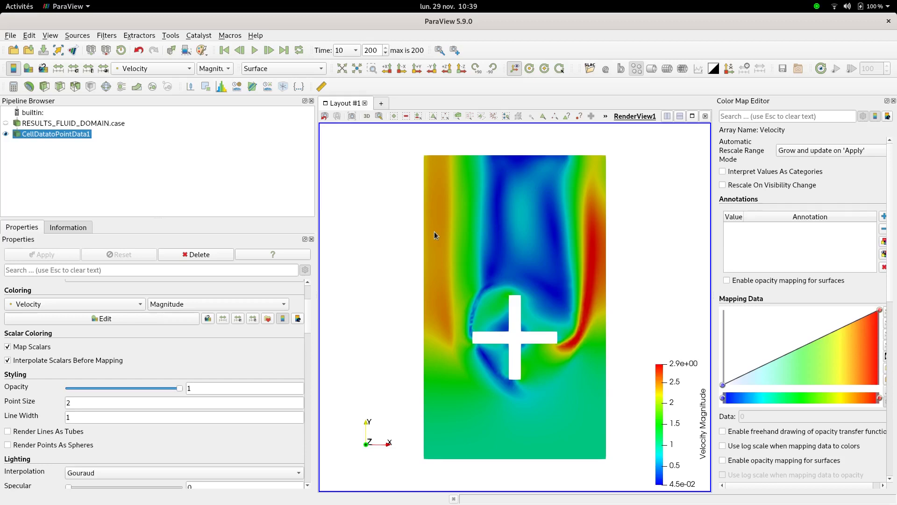
Bring up the Activities overview to reach the code_saturne TRANSIENT_ROTOR window.
key(super)
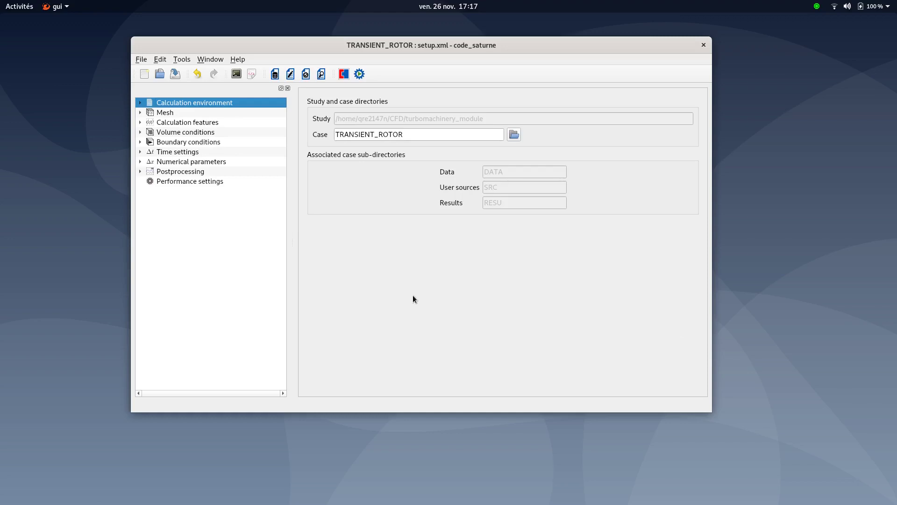
click(142, 60)
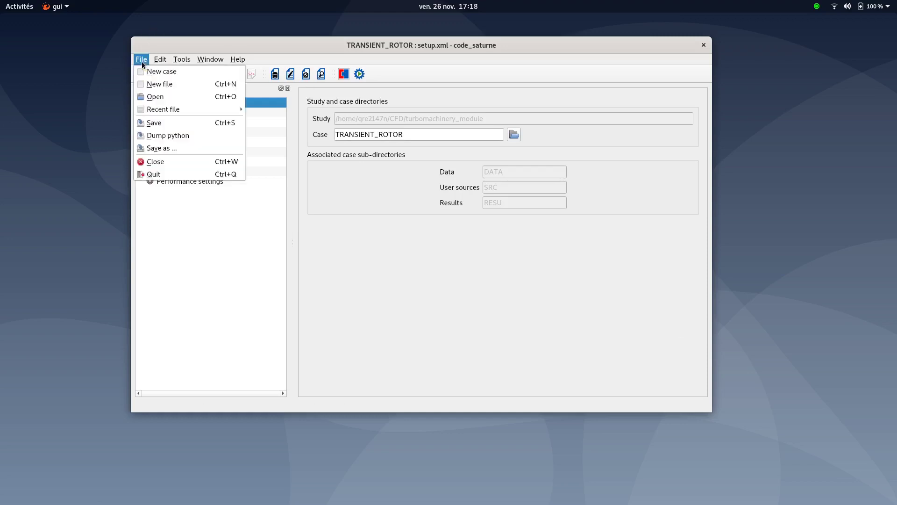
click(146, 74)
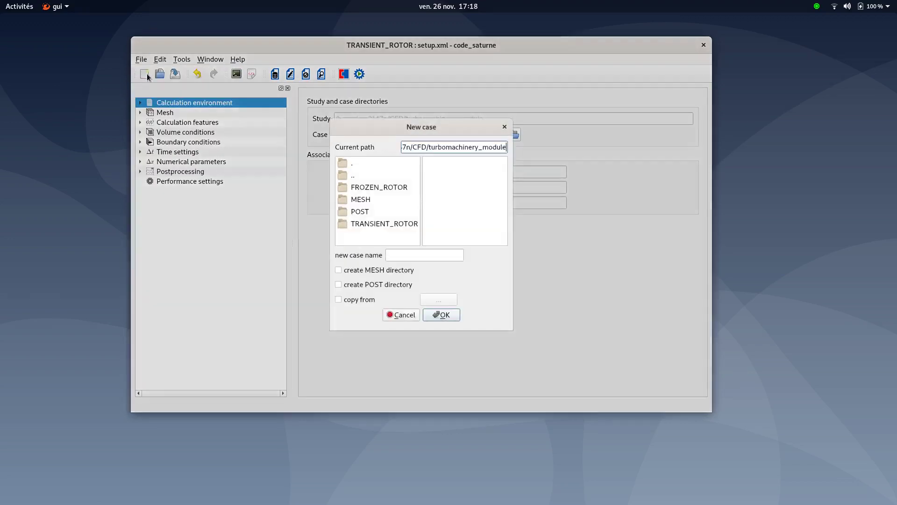
click(339, 300)
click(456, 303)
click(454, 88)
double_click(332, 117)
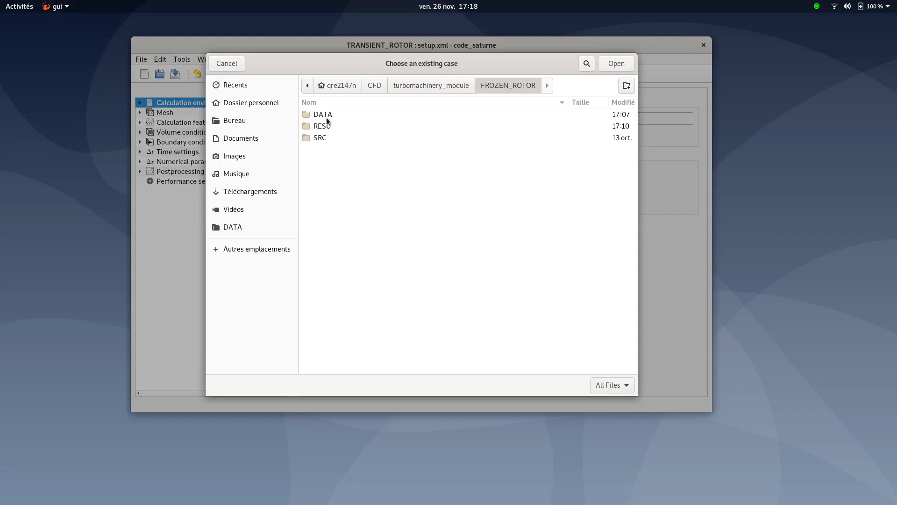
double_click(327, 117)
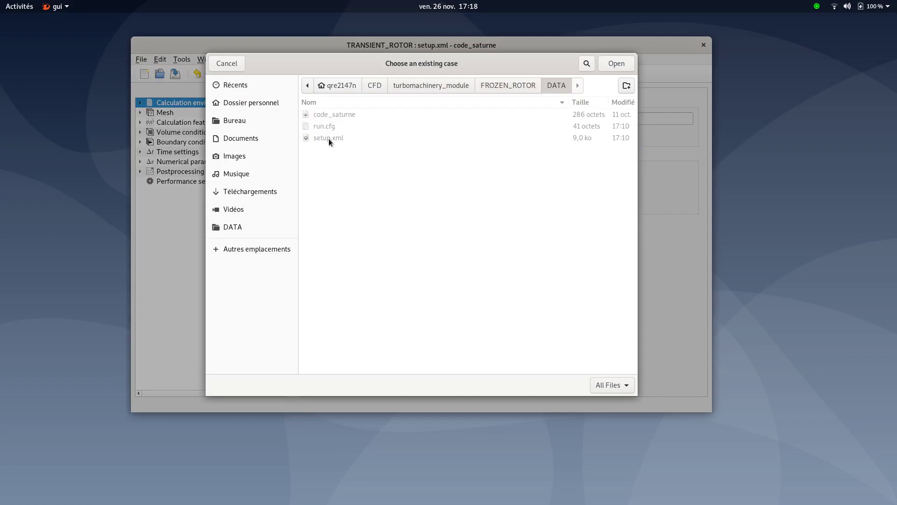
click(616, 64)
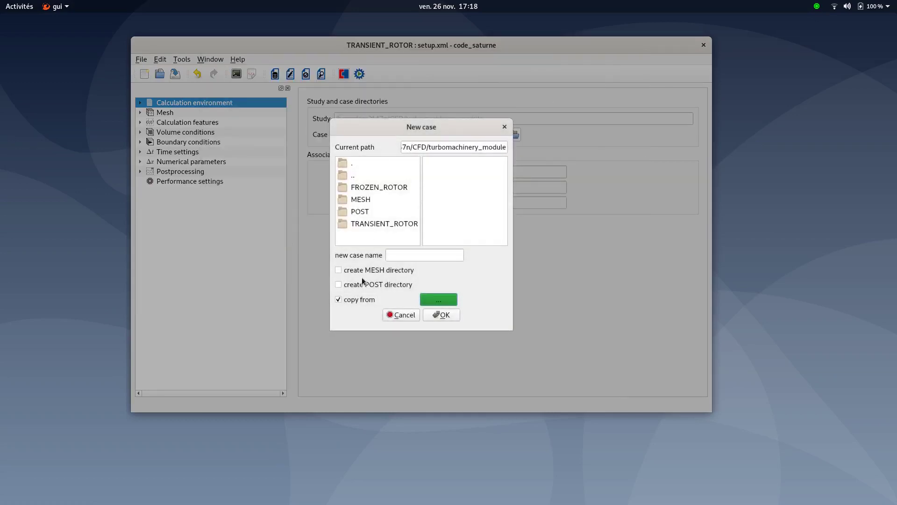
click(392, 255)
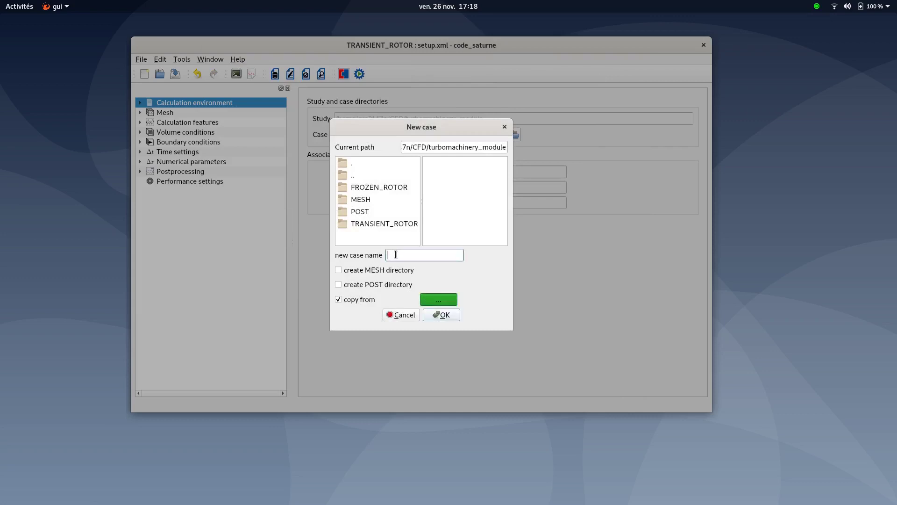
click(369, 224)
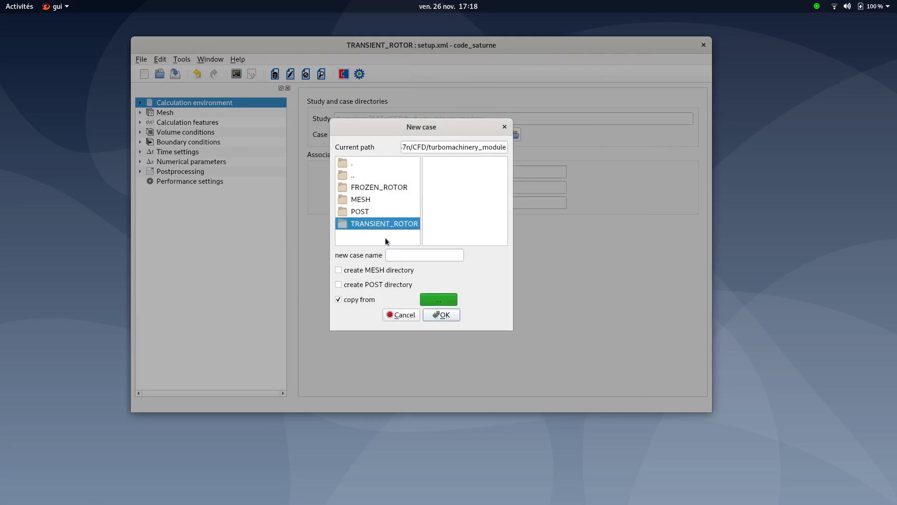
click(401, 315)
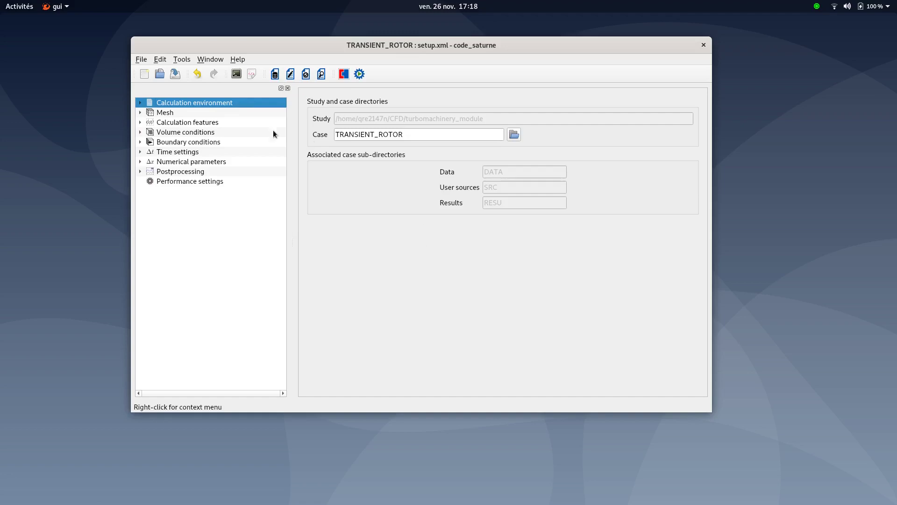
Set the TRANSIENT_ROTOR run to 4 processes with 2 threads each, save the case and launch it.
click(182, 123)
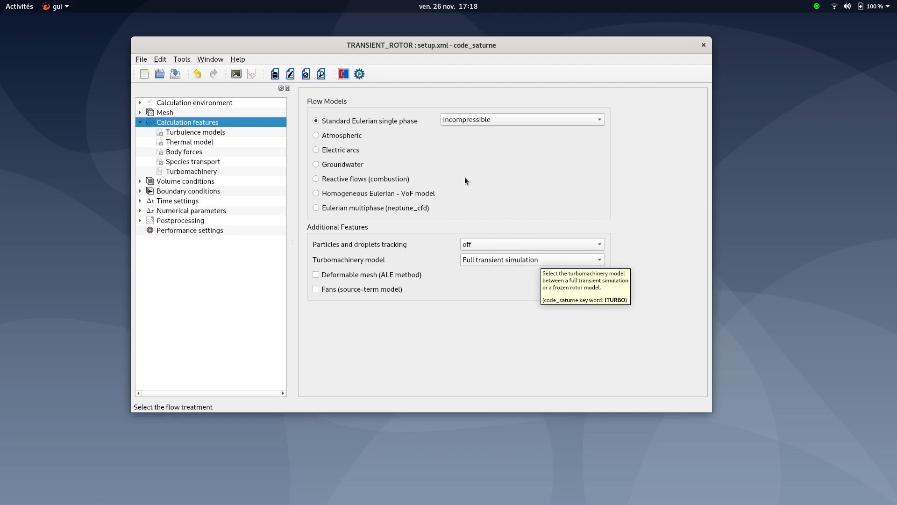
click(361, 74)
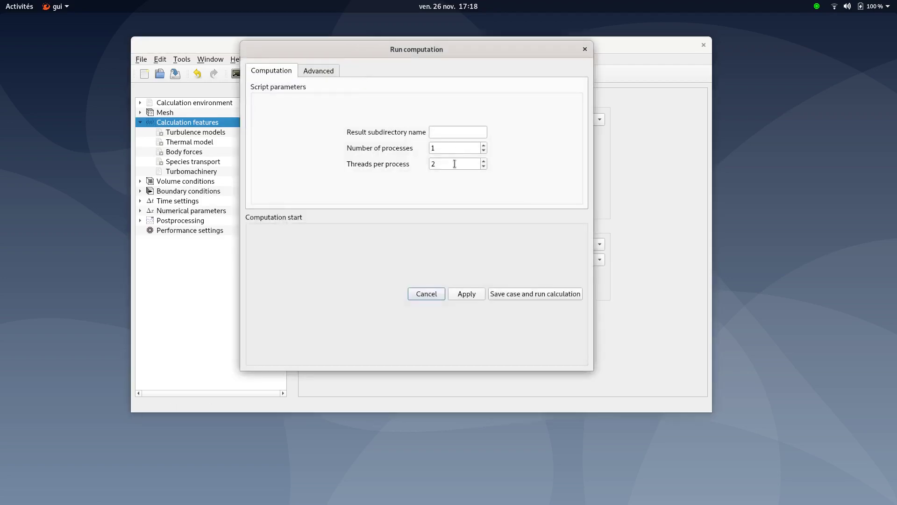
double_click(454, 163)
double_click(444, 148)
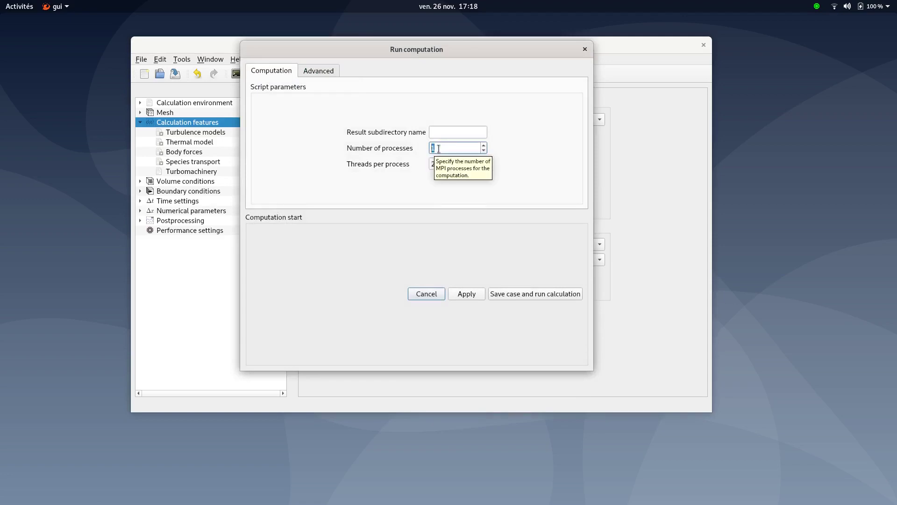
text(4)
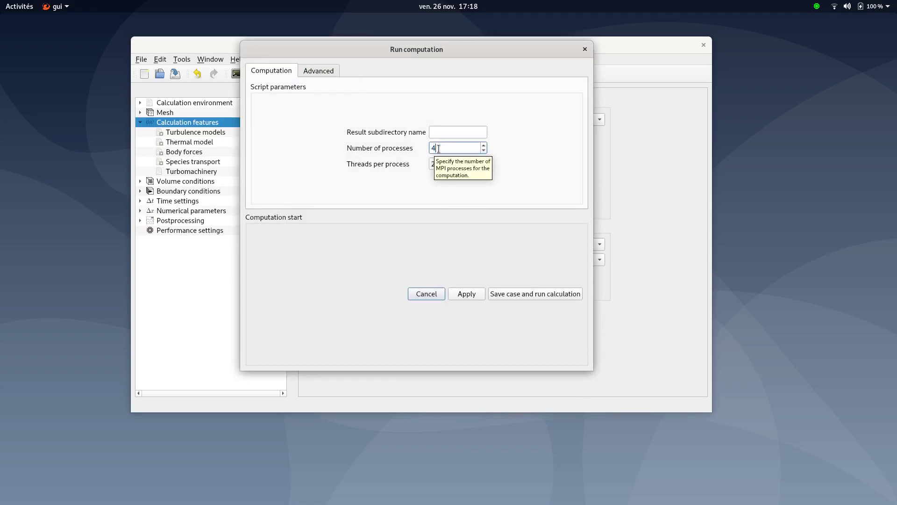
click(509, 293)
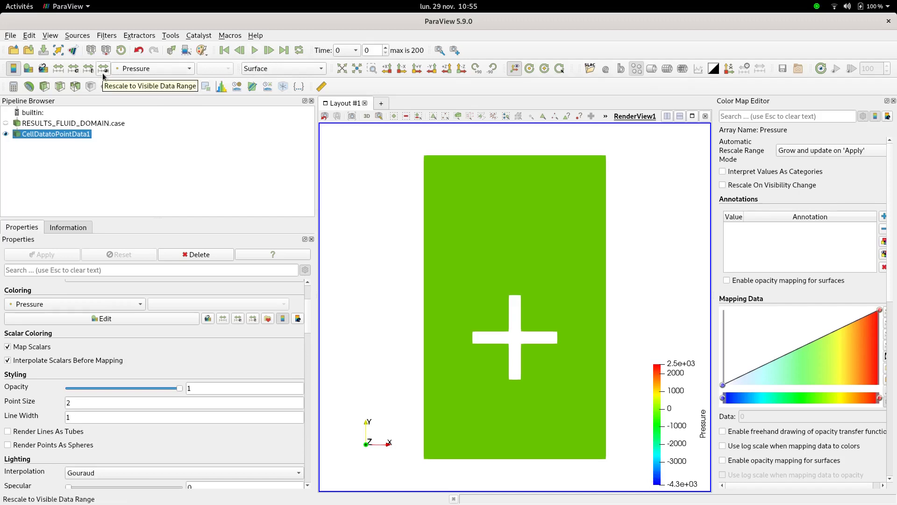
Play the transient pressure animation through to time 10, step 200 of 200.
click(252, 51)
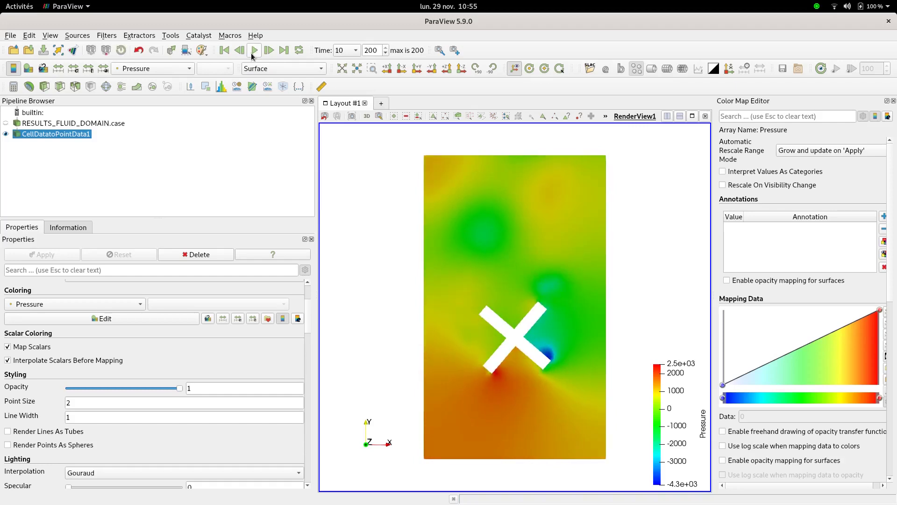
Colour the transient results by Velocity and replay the animation from the first time step.
click(162, 69)
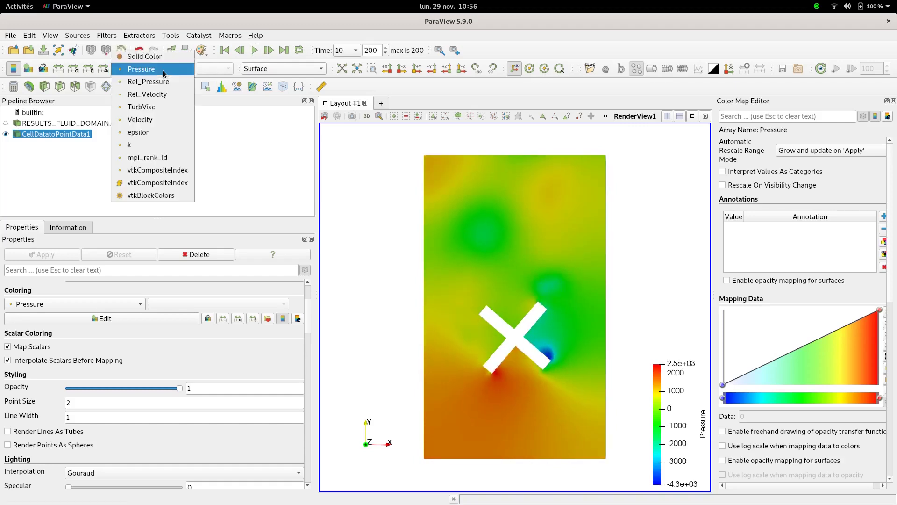
click(164, 121)
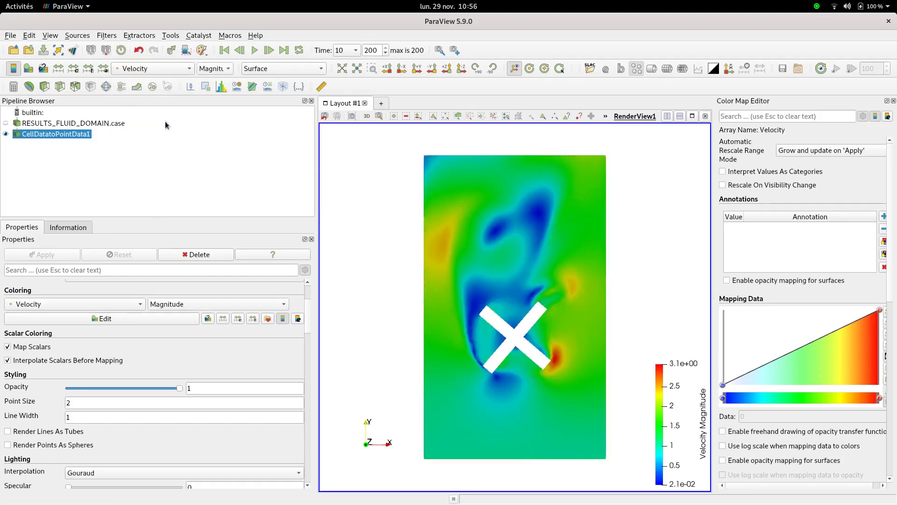
click(224, 50)
click(254, 50)
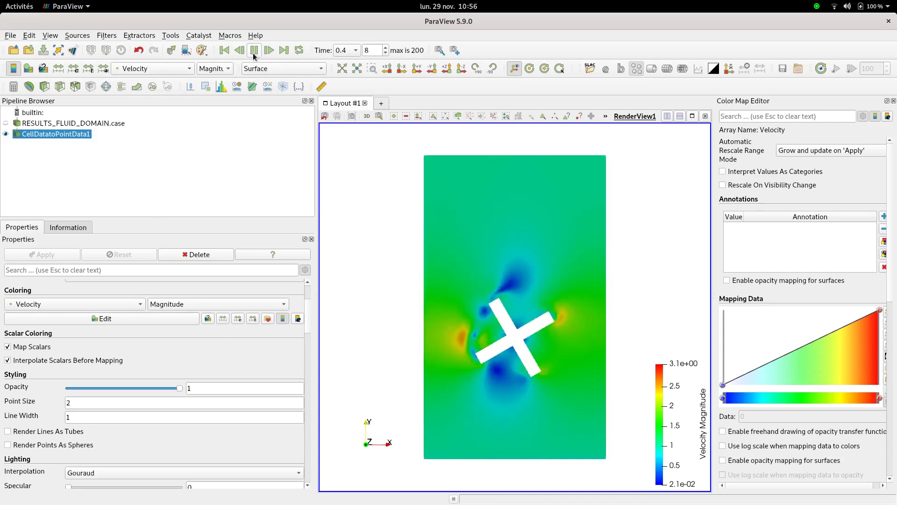